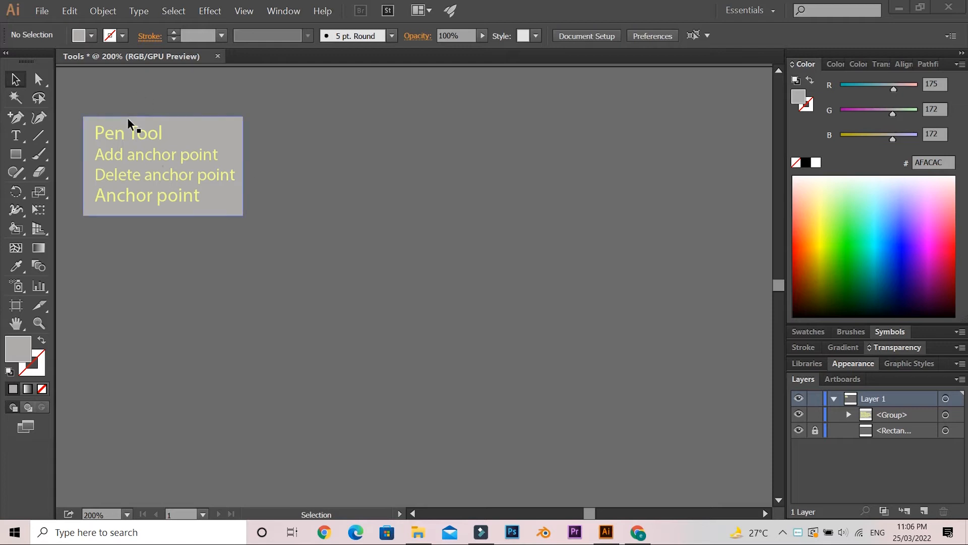
Step: Draw a closed triangle with the Pen tool, with a horizontal base, in the empty area beside the text box
{"action": "left_click", "coordinate": [23, 123]}
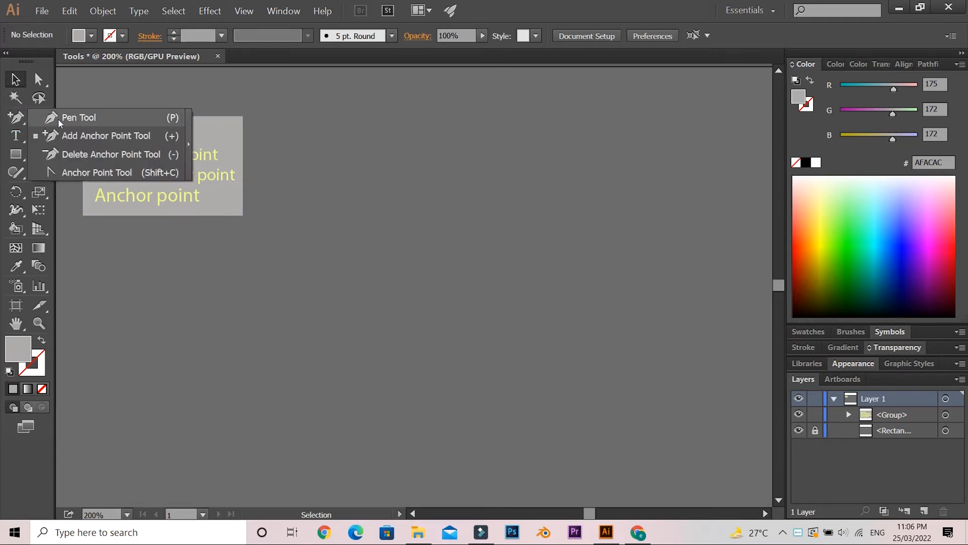
{"action": "left_click", "coordinate": [73, 119]}
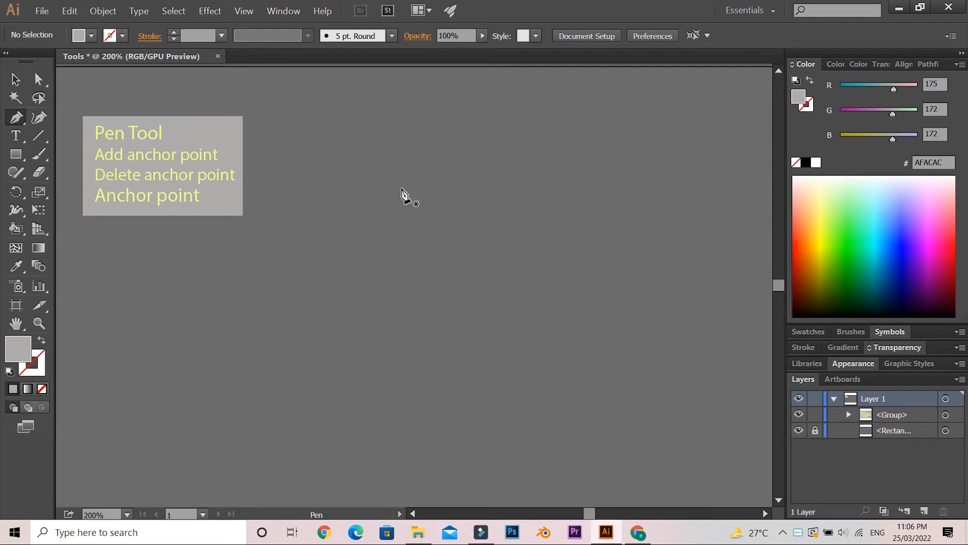
{"action": "left_click", "coordinate": [445, 132]}
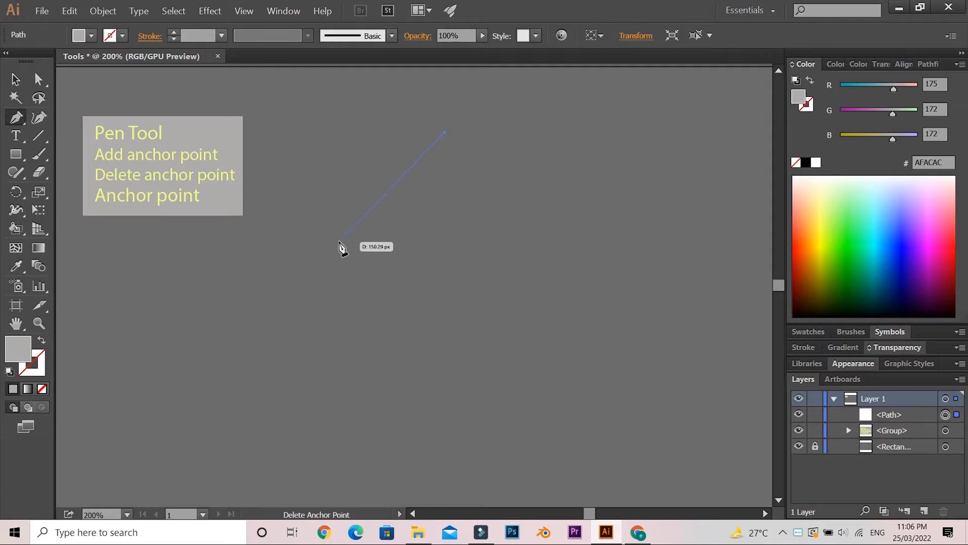
{"action": "left_click", "coordinate": [340, 257], "text": "shift"}
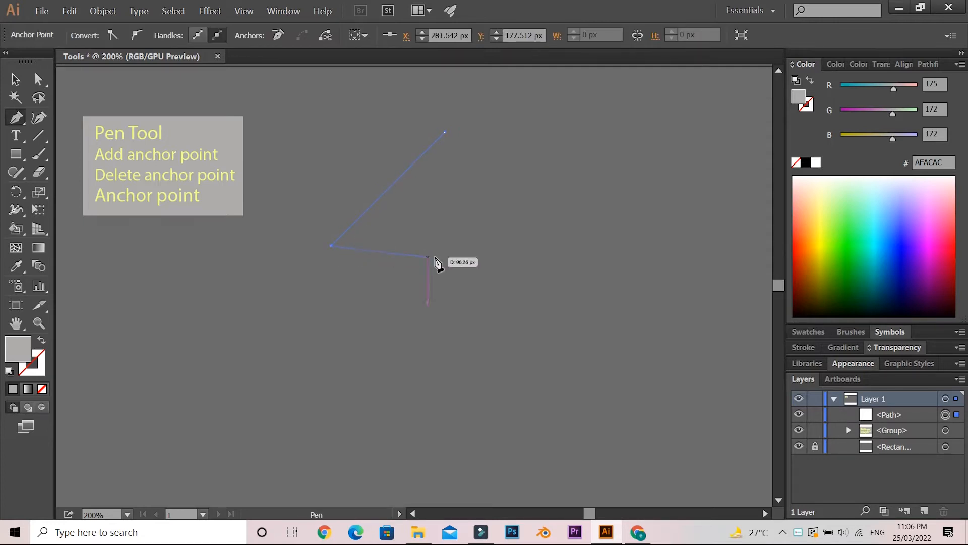
{"action": "left_click", "coordinate": [484, 246]}
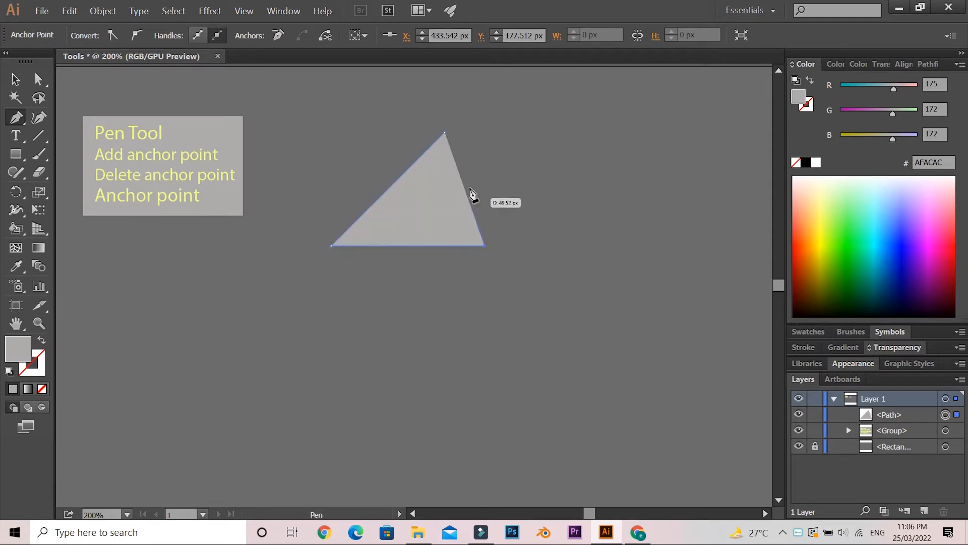
{"action": "left_click", "coordinate": [445, 133]}
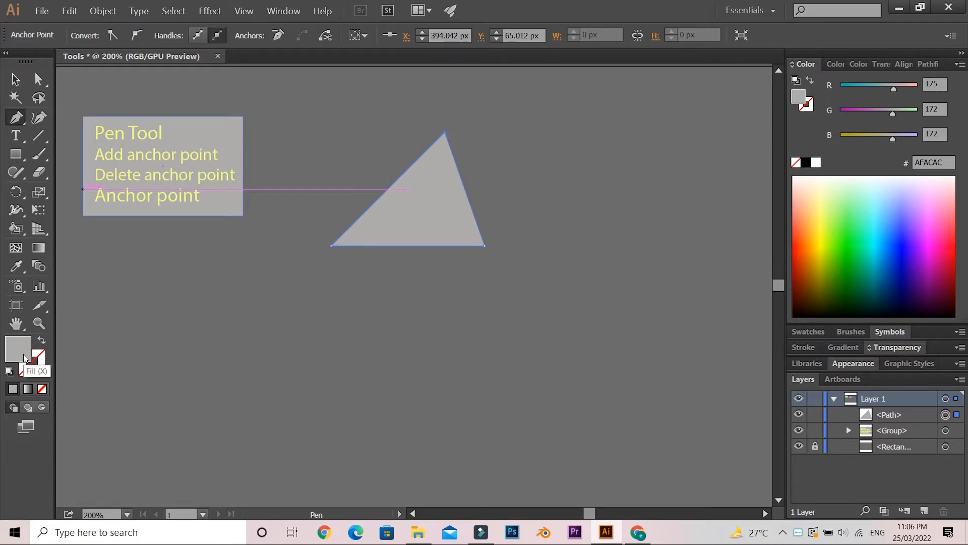
Step: Set the triangle's fill to light pink F9AFAF and its stroke to pale yellow FCF99D
{"action": "double_click", "coordinate": [21, 353]}
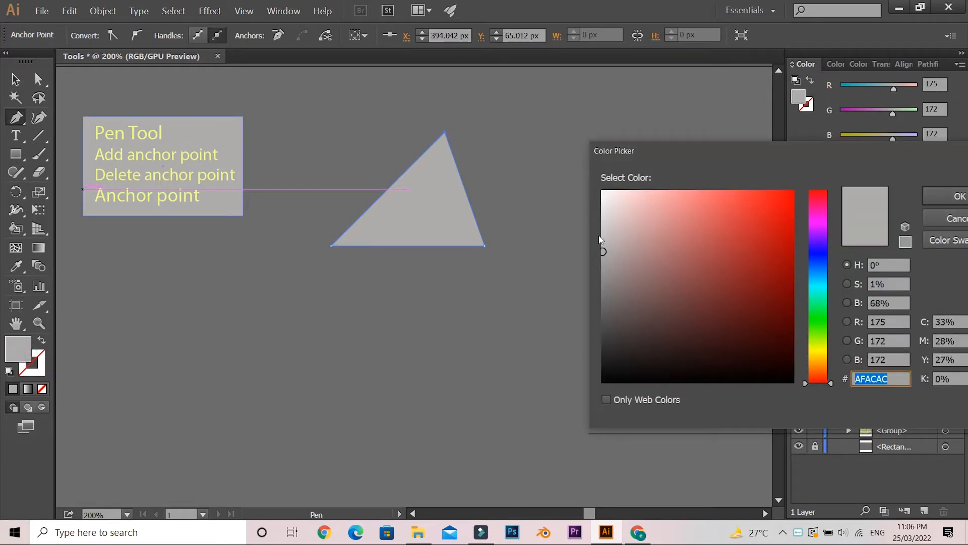
{"action": "left_click", "coordinate": [657, 190]}
{"action": "left_click", "coordinate": [948, 196]}
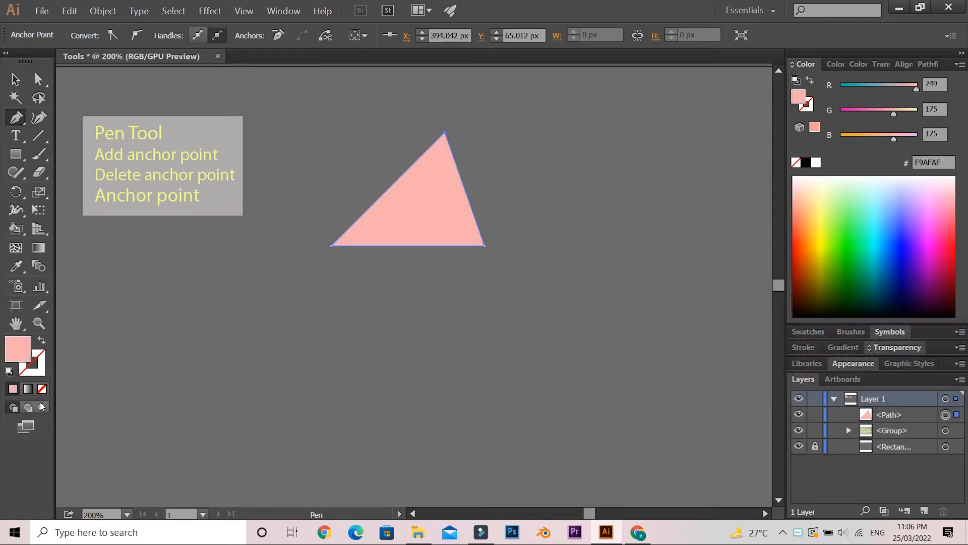
{"action": "double_click", "coordinate": [35, 371]}
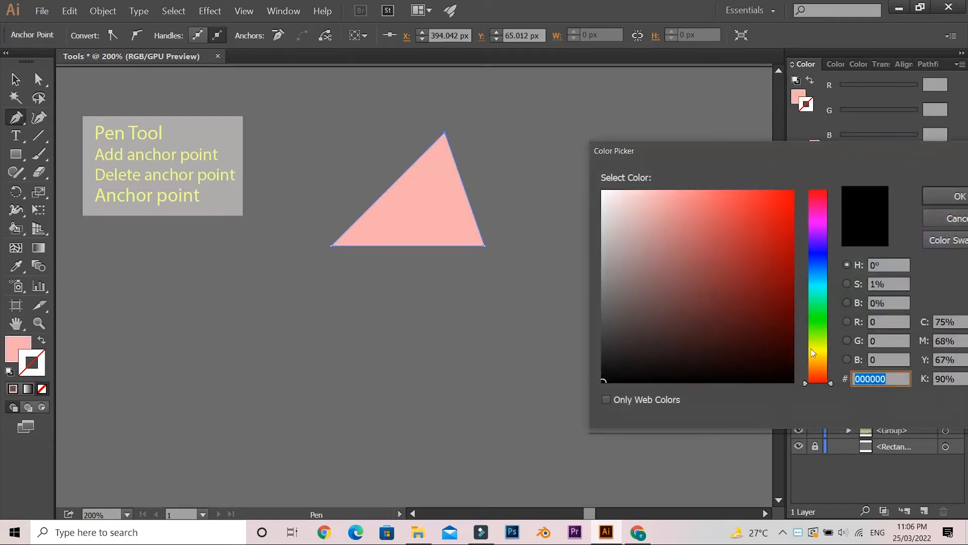
{"action": "left_click", "coordinate": [816, 351]}
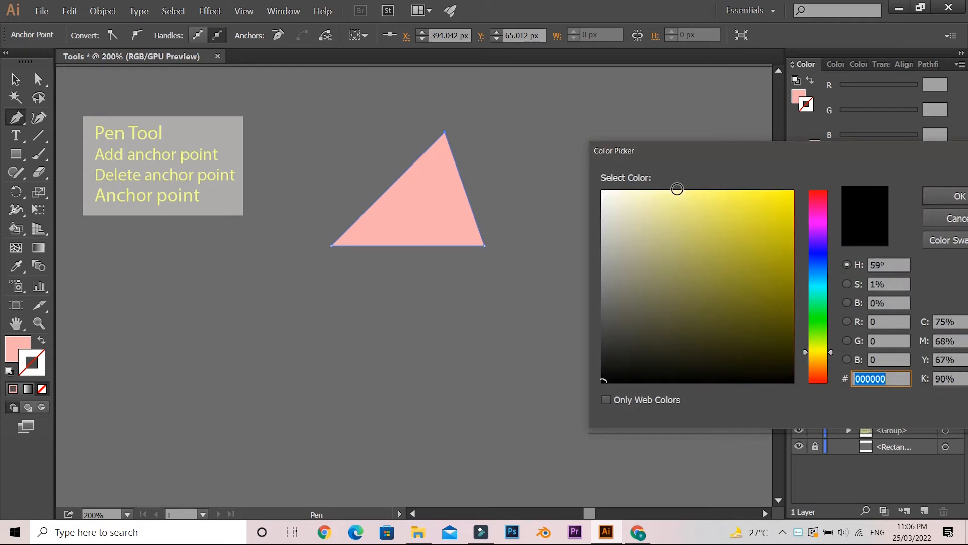
{"action": "left_click", "coordinate": [673, 189]}
{"action": "left_click", "coordinate": [948, 196]}
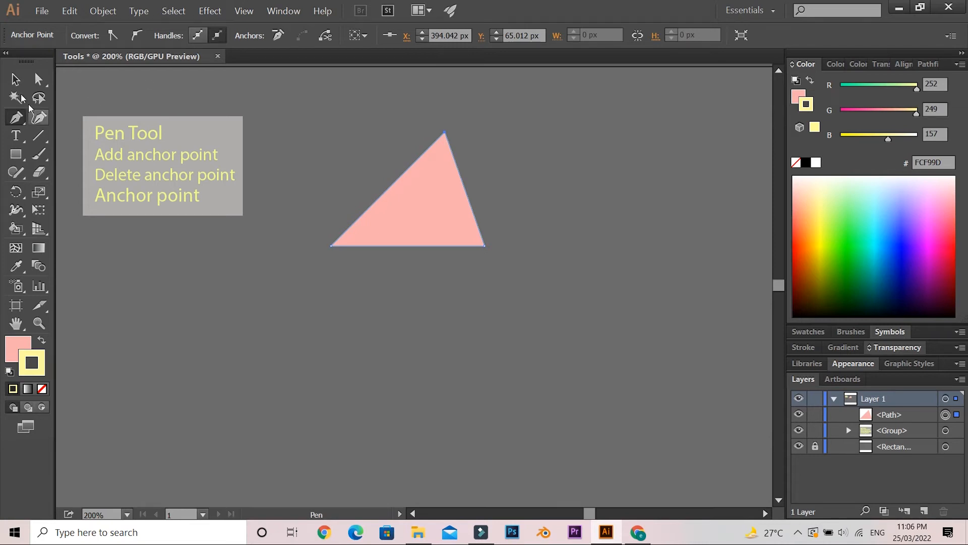
Step: Move the triangle slightly up and toward the text box, and deselect it
{"action": "left_click", "coordinate": [15, 79]}
{"action": "left_click", "coordinate": [398, 306]}
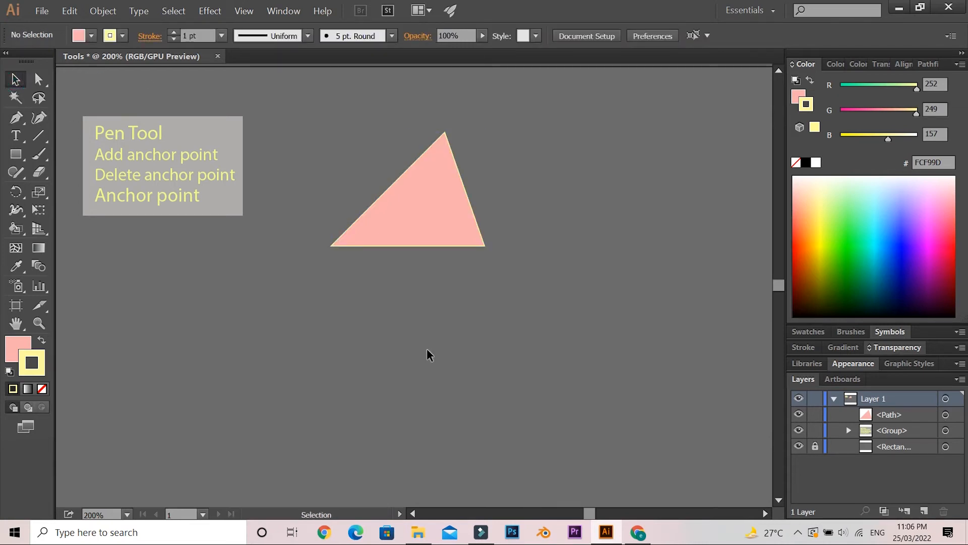
{"action": "left_click", "coordinate": [423, 222]}
{"action": "left_click_drag", "start_coordinate": [432, 235], "coordinate": [402, 212]}
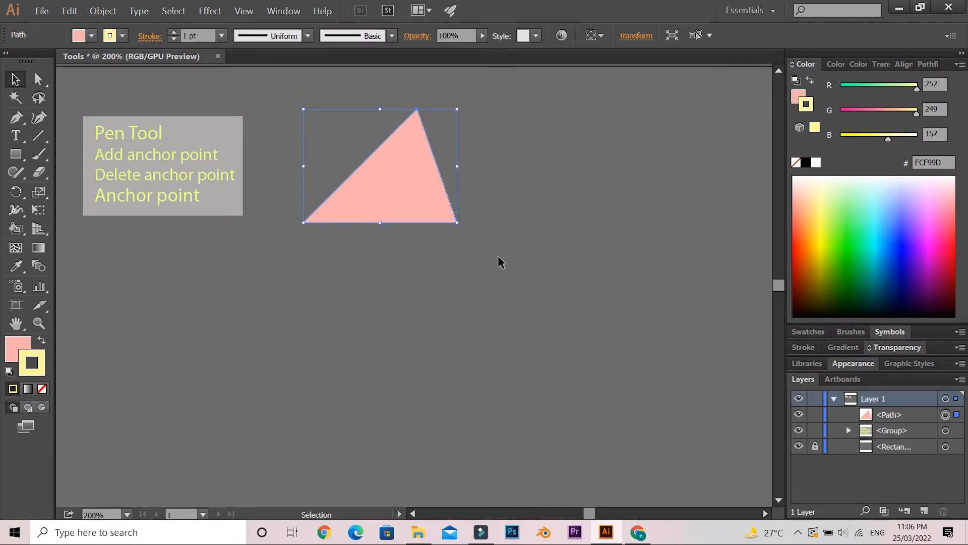
{"action": "left_click", "coordinate": [438, 268]}
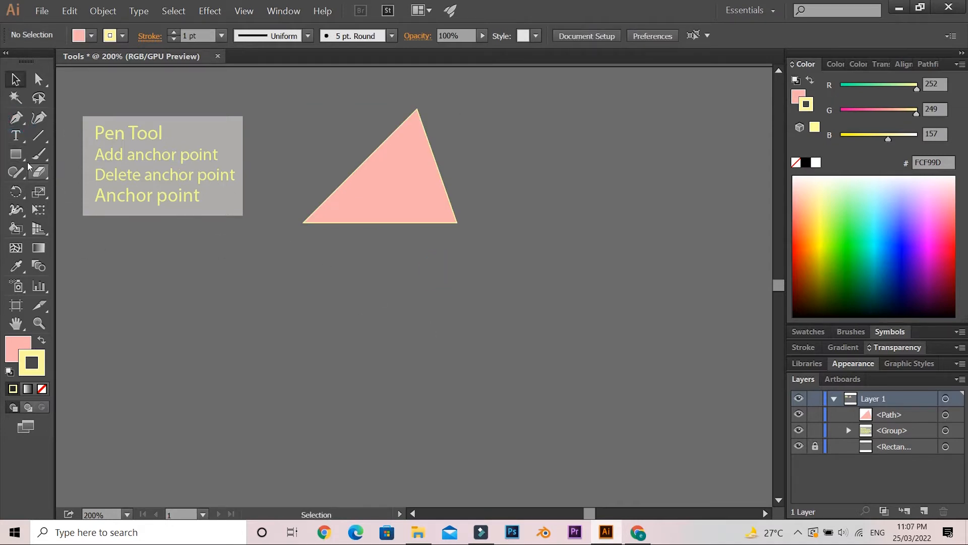
Step: Draw a closed rectangle about 225 × 73 px below the triangle with the Pen tool, keeping its edges straight
{"action": "left_click", "coordinate": [17, 120]}
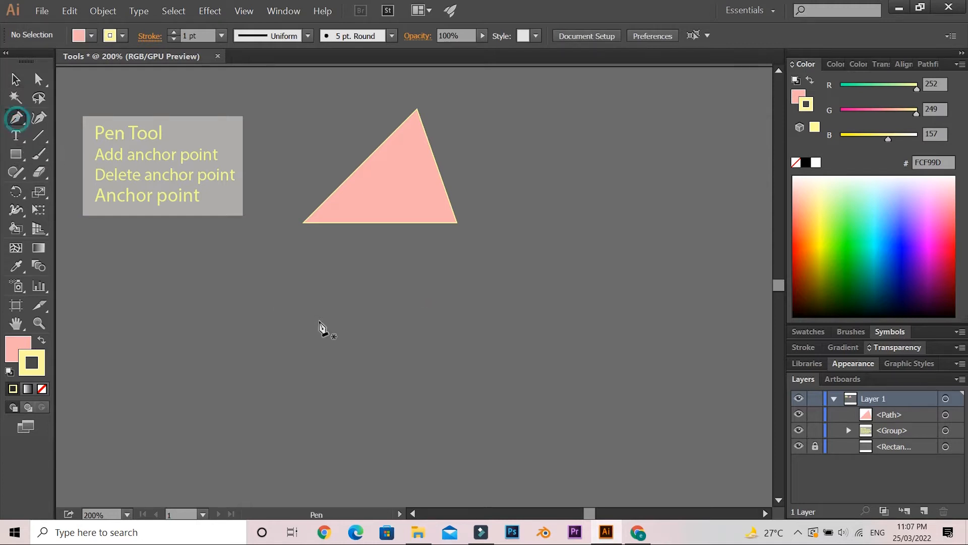
{"action": "left_click", "coordinate": [303, 259]}
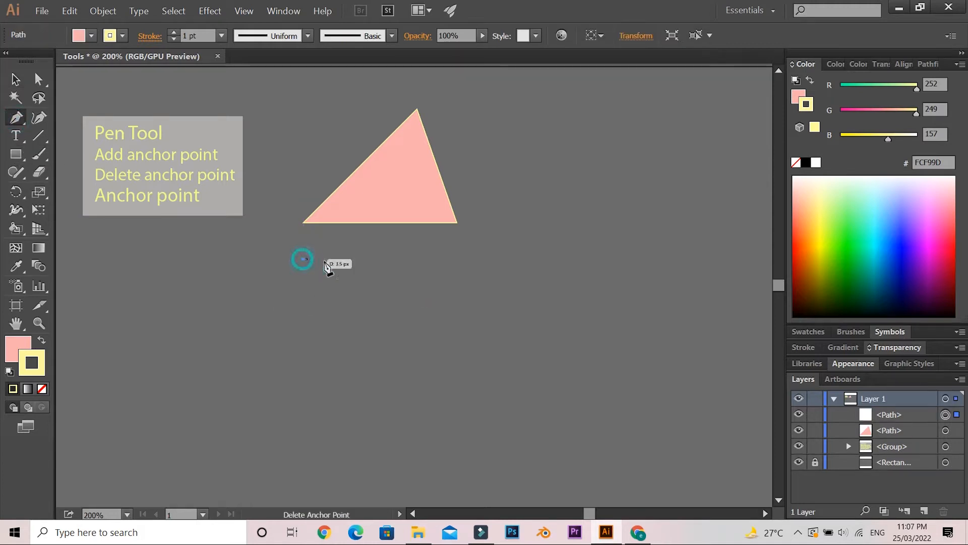
{"action": "left_click", "coordinate": [529, 259]}
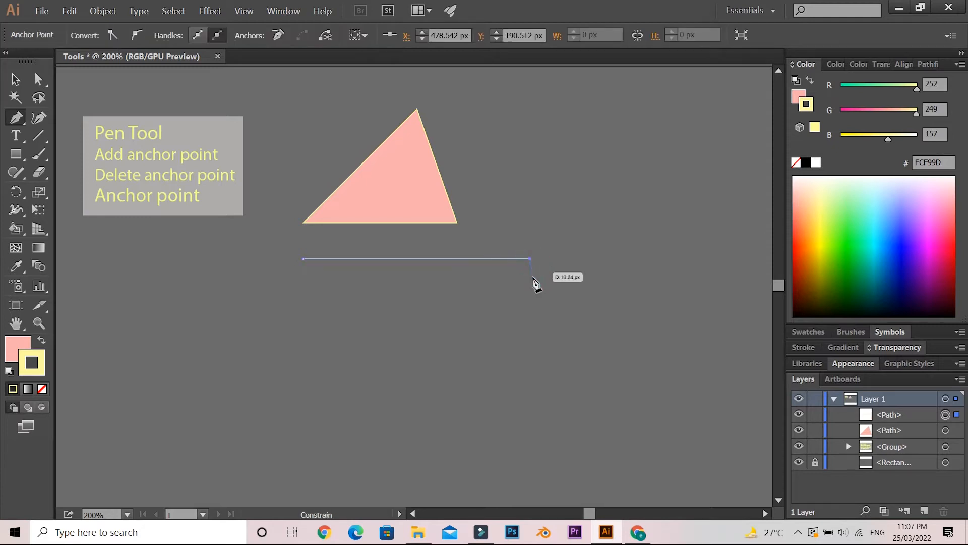
{"action": "left_click", "coordinate": [530, 331]}
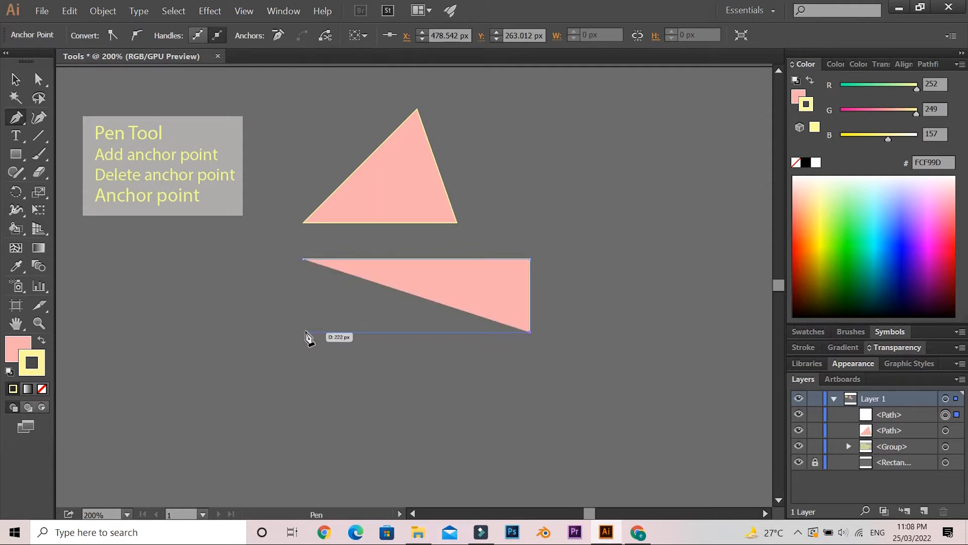
{"action": "left_click", "coordinate": [303, 331]}
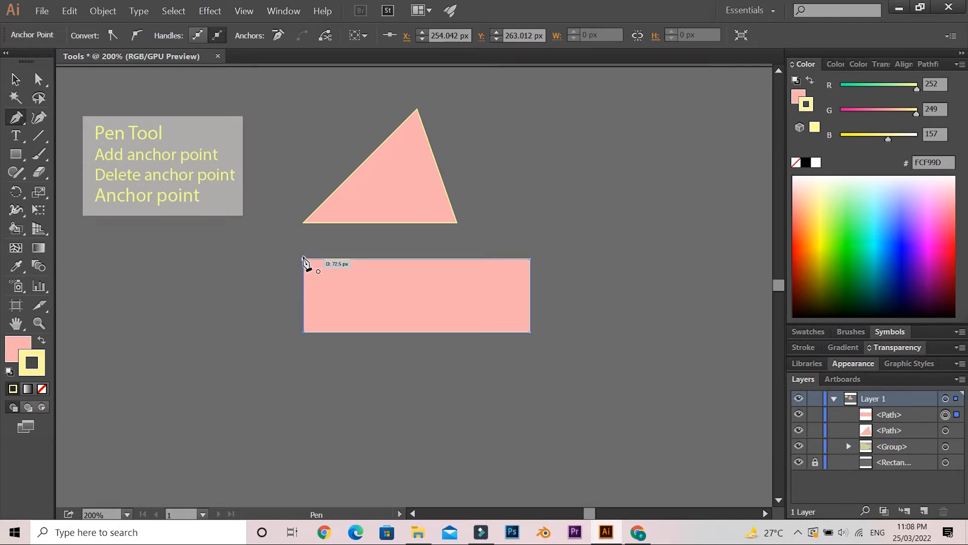
{"action": "left_click", "coordinate": [303, 259]}
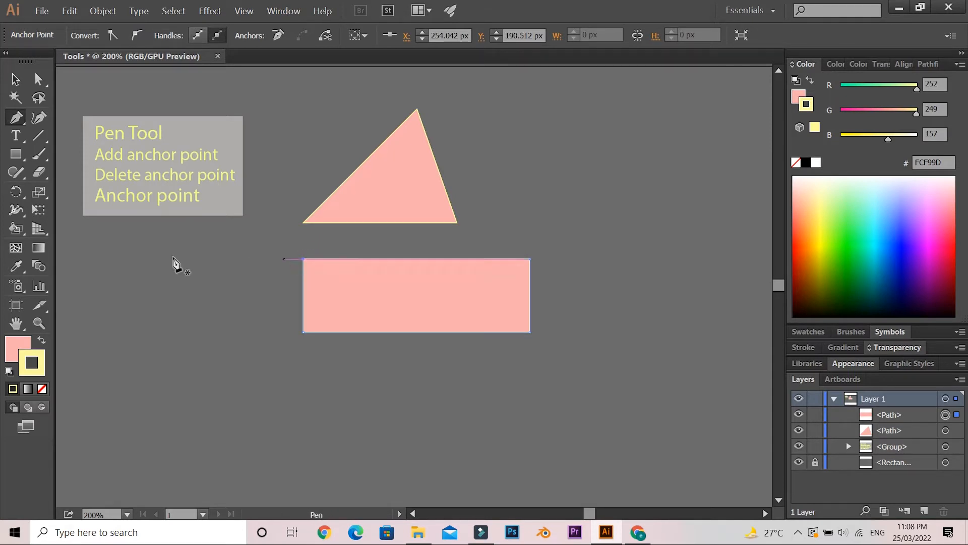
Step: Change the pen-drawn rectangle's fill to light orange F9B780
{"action": "left_click", "coordinate": [15, 350]}
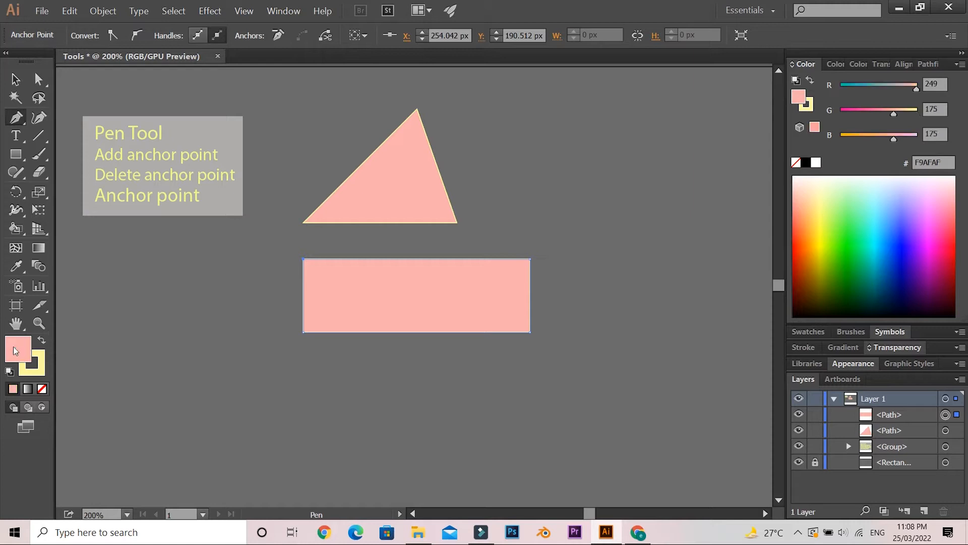
{"action": "double_click", "coordinate": [15, 350]}
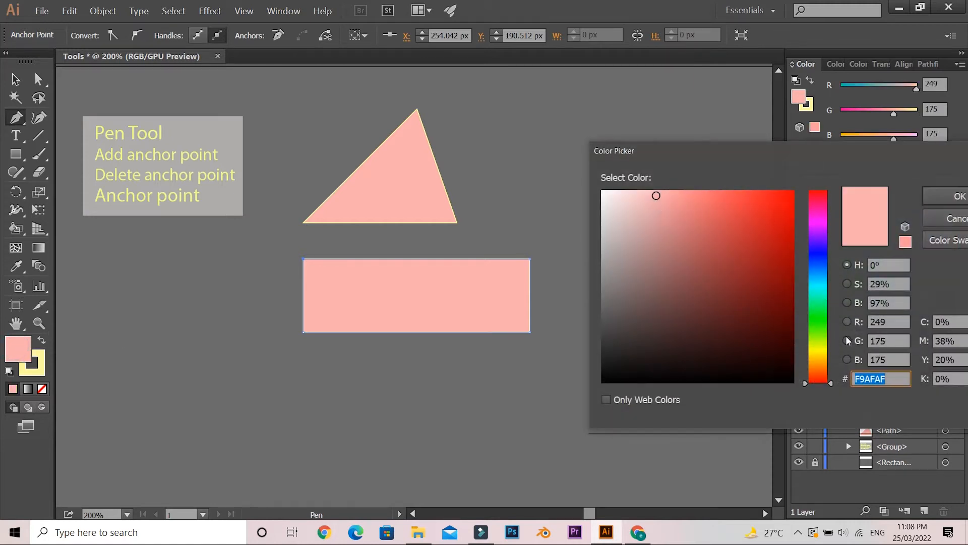
{"action": "left_click", "coordinate": [822, 359]}
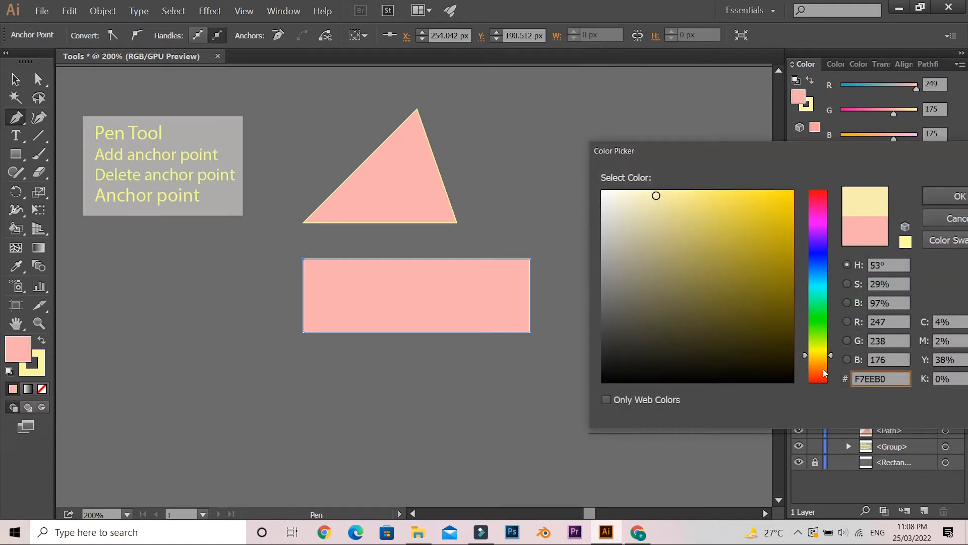
{"action": "left_click_drag", "start_coordinate": [830, 357], "coordinate": [831, 370]}
{"action": "mouse_move", "coordinate": [698, 191]}
{"action": "left_mouse_down"}
{"action": "mouse_move", "coordinate": [688, 190]}
{"action": "mouse_move", "coordinate": [695, 195]}
{"action": "left_mouse_up"}
{"action": "left_click", "coordinate": [960, 197]}
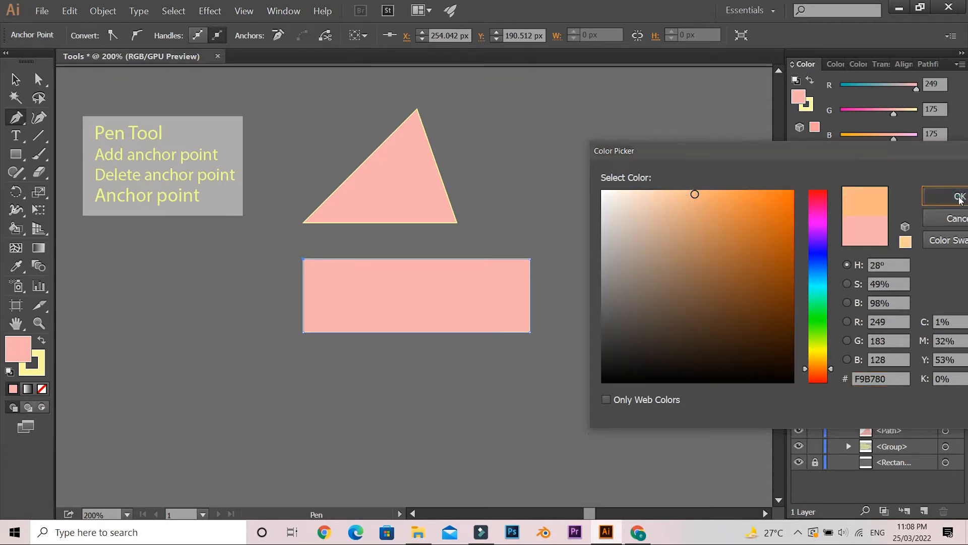
Step: Move the orange rectangle up beside the triangle, on the side away from the text box
{"action": "left_click", "coordinate": [21, 85]}
{"action": "left_click", "coordinate": [233, 312]}
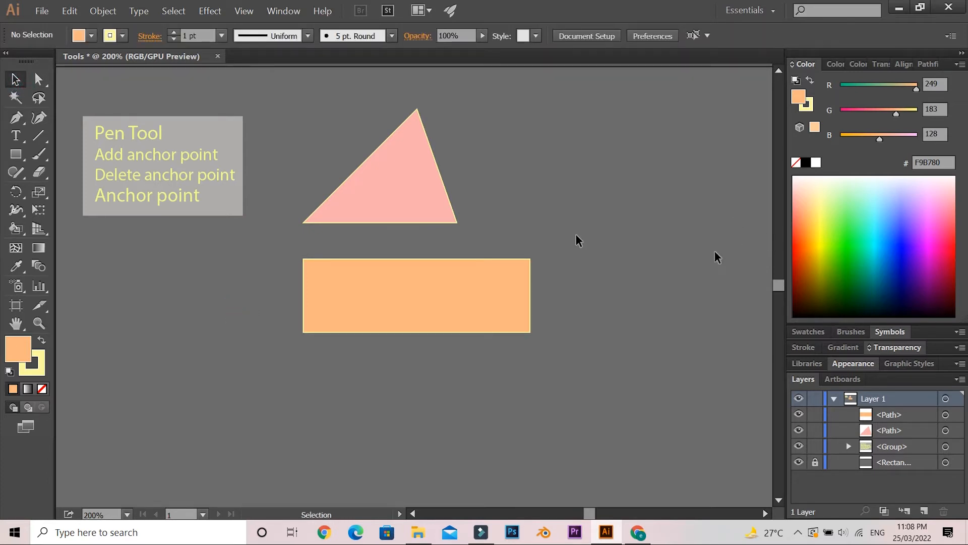
{"action": "left_click_drag", "start_coordinate": [481, 305], "coordinate": [649, 175]}
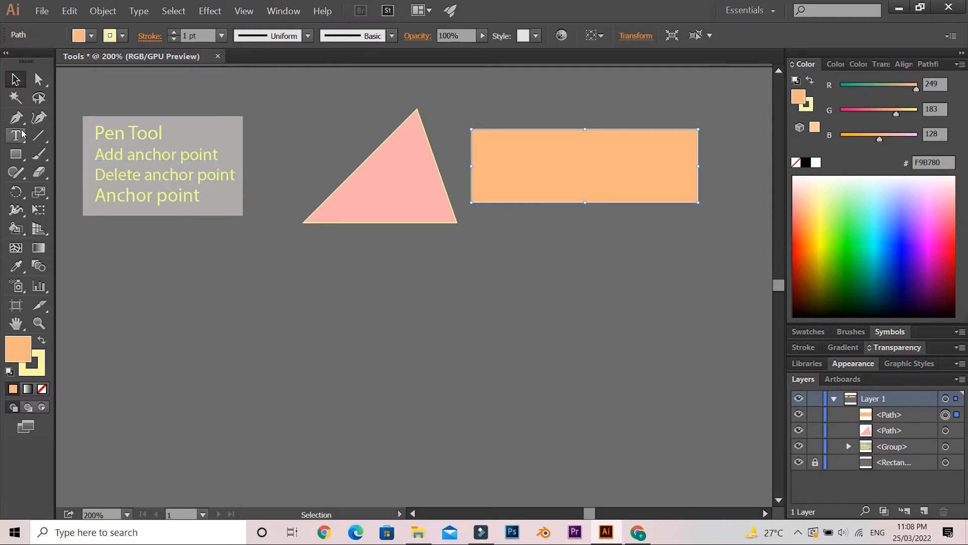
Step: Draw a rectangle about 239 × 82 px below the text box with the Rectangle tool
{"action": "left_click", "coordinate": [22, 160]}
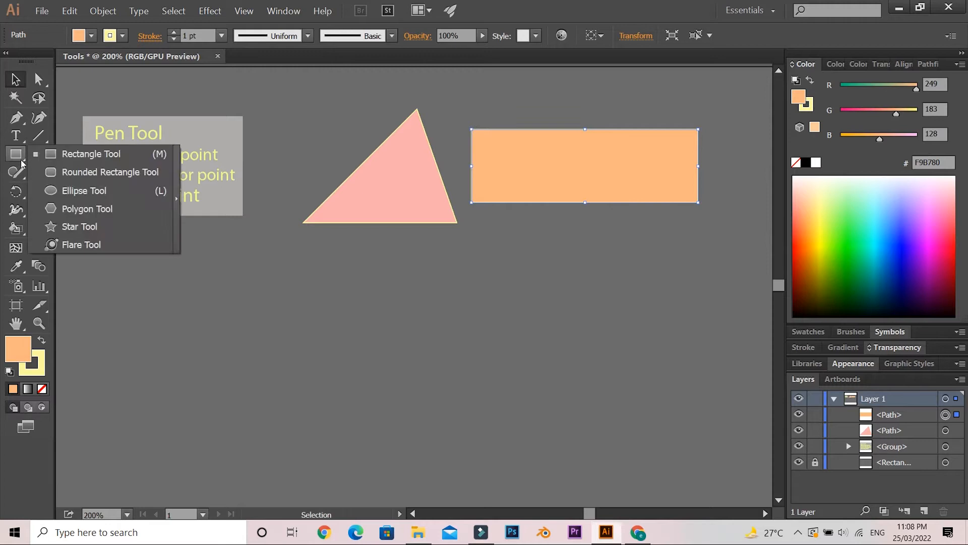
{"action": "left_click", "coordinate": [23, 159]}
{"action": "left_click", "coordinate": [166, 284]}
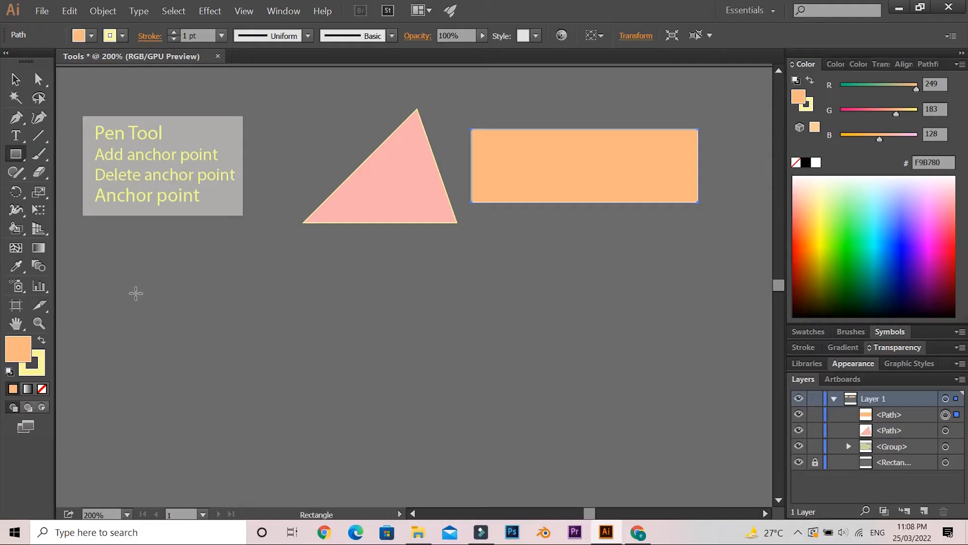
{"action": "left_click_drag", "start_coordinate": [128, 288], "coordinate": [367, 369]}
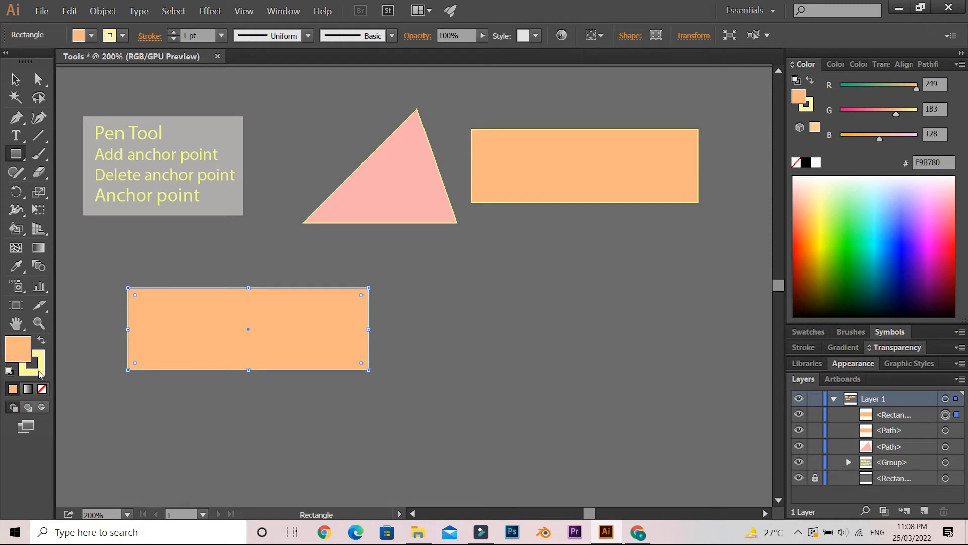
Step: Remove the new rectangle's fill and set its stroke weight to 3 pt
{"action": "left_click", "coordinate": [43, 389]}
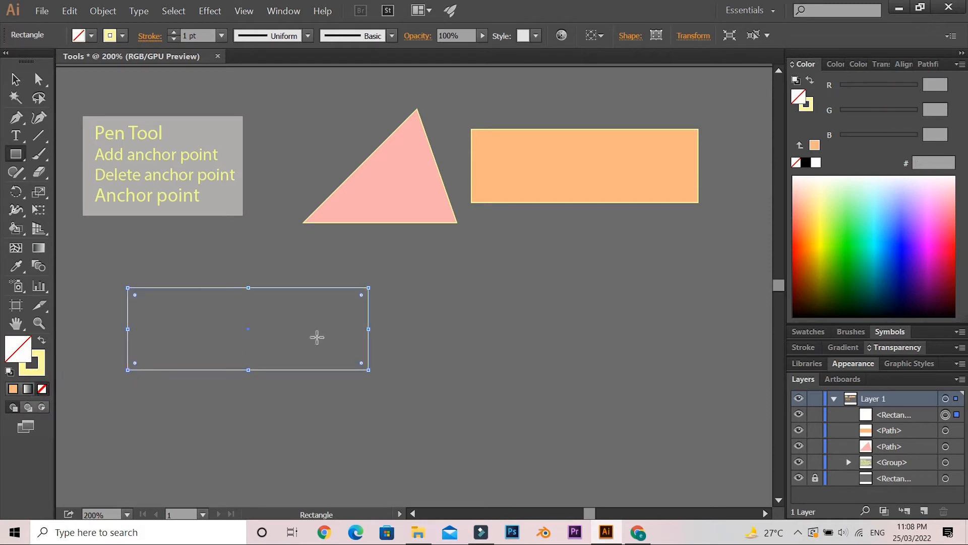
{"action": "left_click", "coordinate": [173, 32]}
{"action": "left_click", "coordinate": [174, 33]}
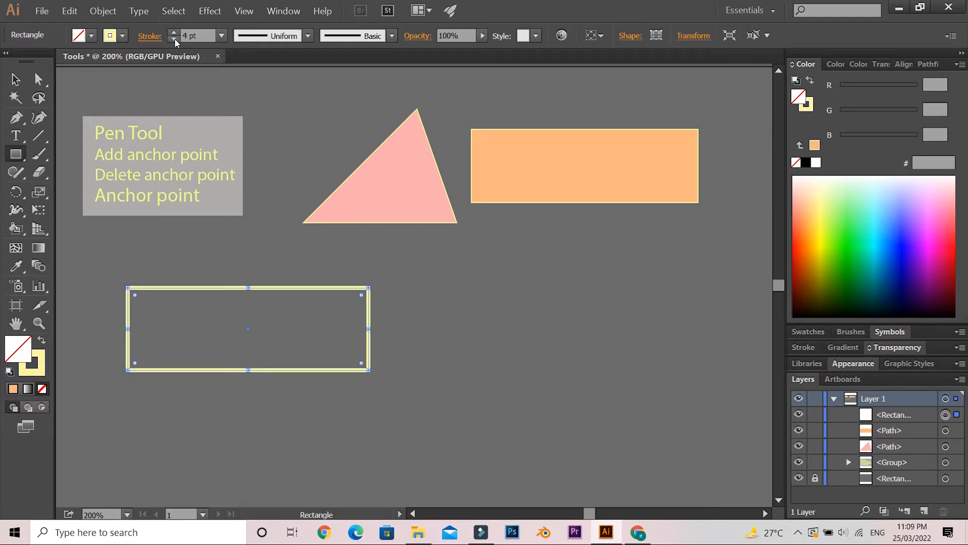
{"action": "left_click", "coordinate": [175, 41]}
{"action": "left_click", "coordinate": [15, 79]}
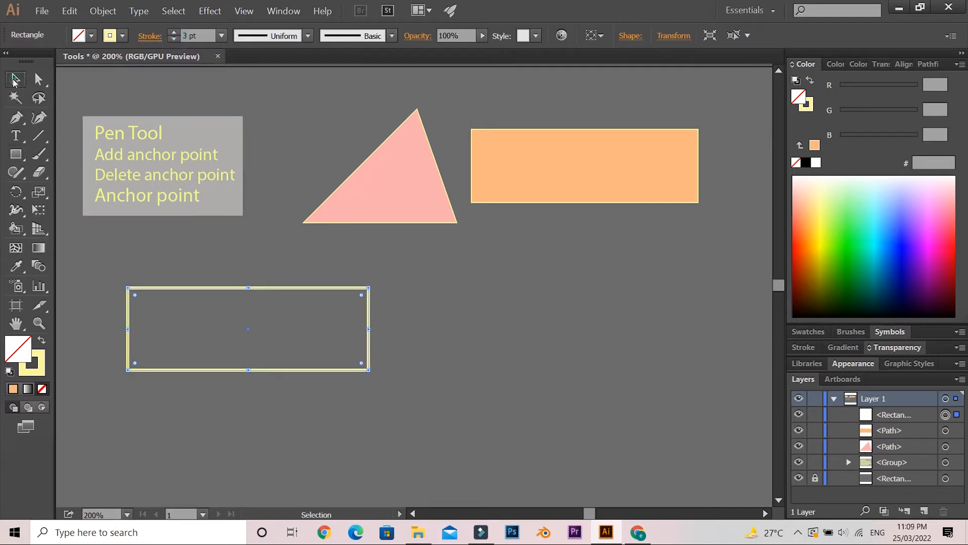
Step: Add an anchor point near the middle of the outlined rectangle's upper edge with the Add Anchor Point tool
{"action": "left_click", "coordinate": [16, 118]}
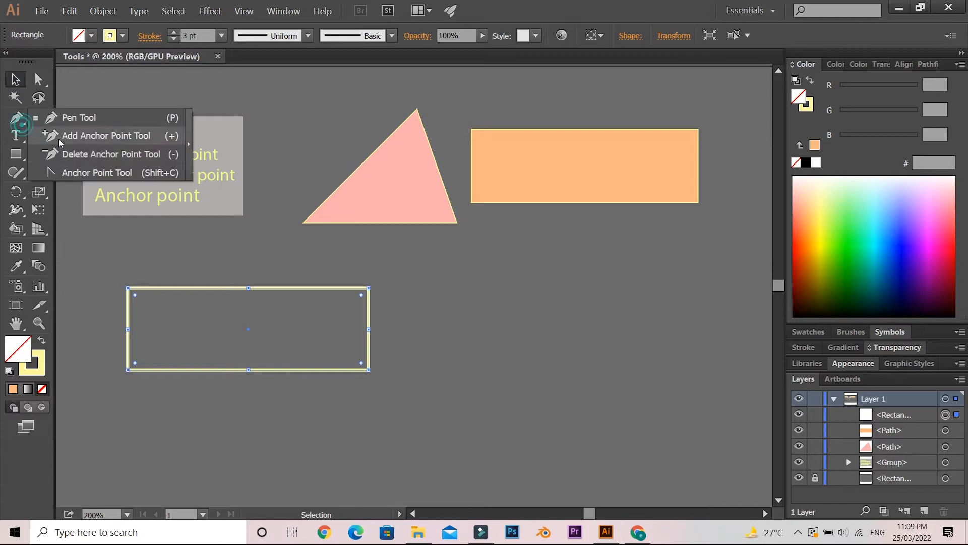
{"action": "left_click", "coordinate": [84, 141]}
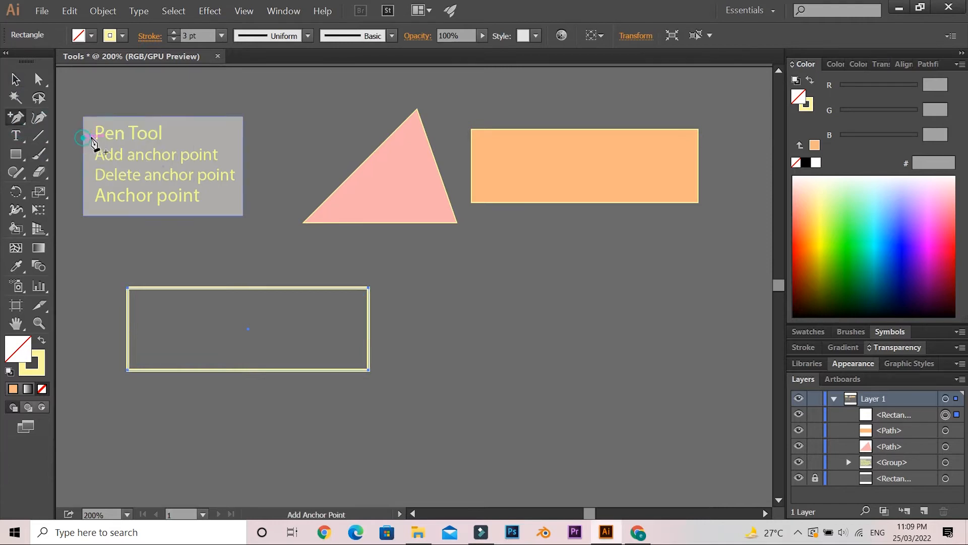
{"action": "left_click", "coordinate": [242, 288]}
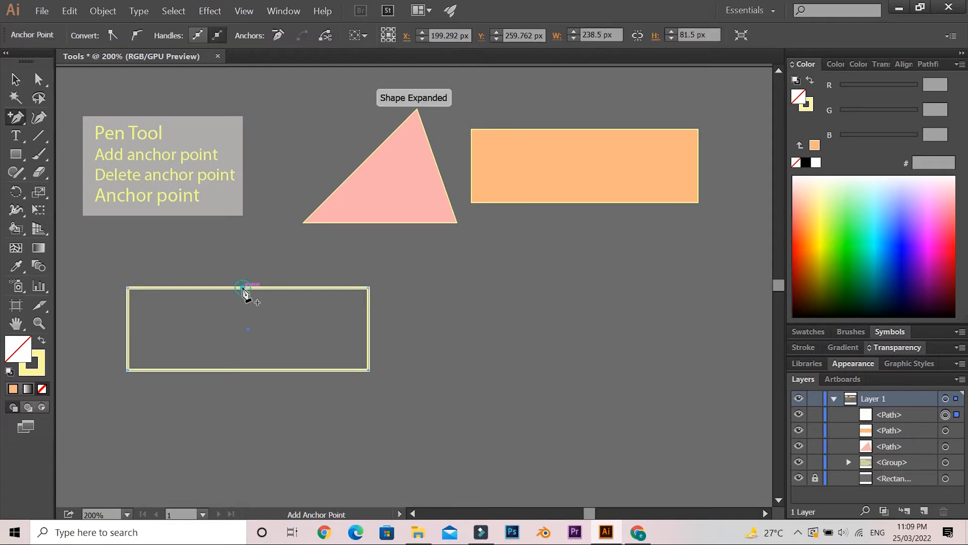
Step: Add an anchor point at the middle of the outlined rectangle's lower edge and move the rectangle slightly away from the text box
{"action": "left_click", "coordinate": [247, 370]}
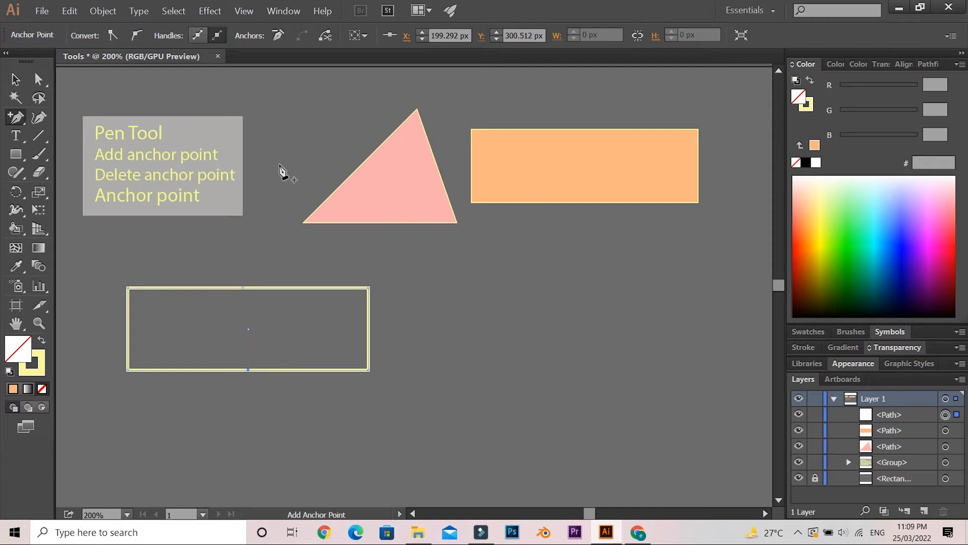
{"action": "left_click", "coordinate": [14, 80]}
{"action": "scroll", "coordinate": [177, 186], "scroll_direction": "down", "scroll_amount": 2}
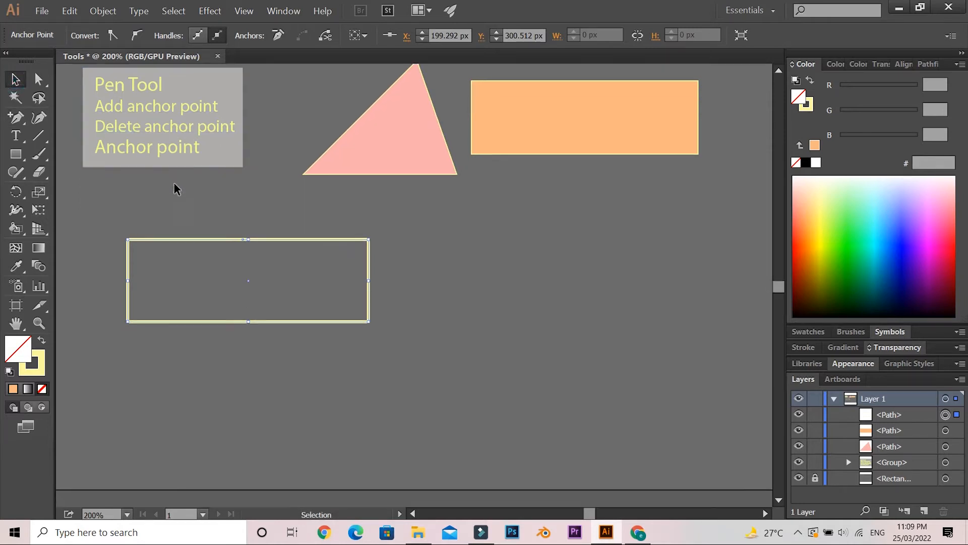
{"action": "left_click_drag", "start_coordinate": [251, 228], "coordinate": [287, 250]}
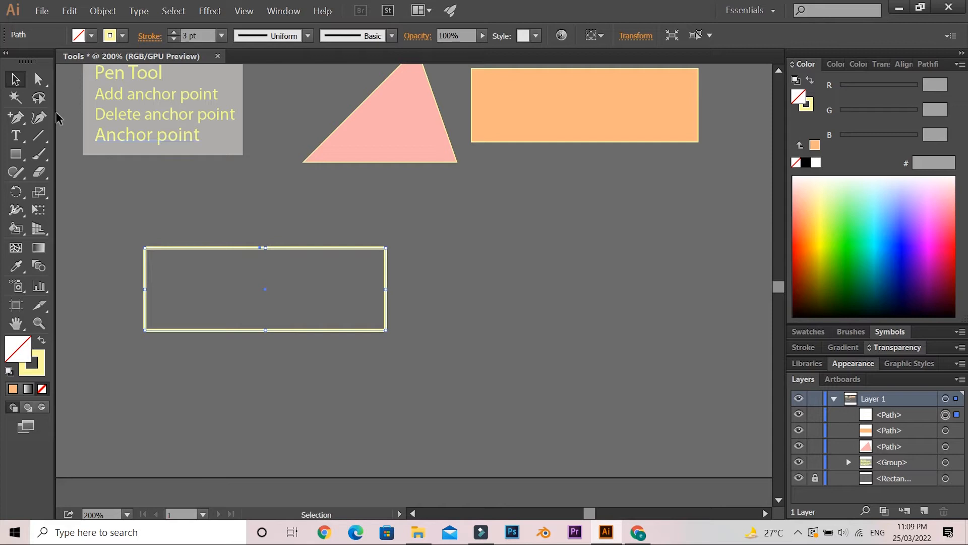
Step: Try to bend the outlined rectangle's upper and lower edges into waves by pulling handles from their middle anchors with the Anchor Point tool
{"action": "left_click_drag", "start_coordinate": [21, 122], "coordinate": [51, 179]}
{"action": "left_click_drag", "start_coordinate": [260, 248], "coordinate": [331, 192]}
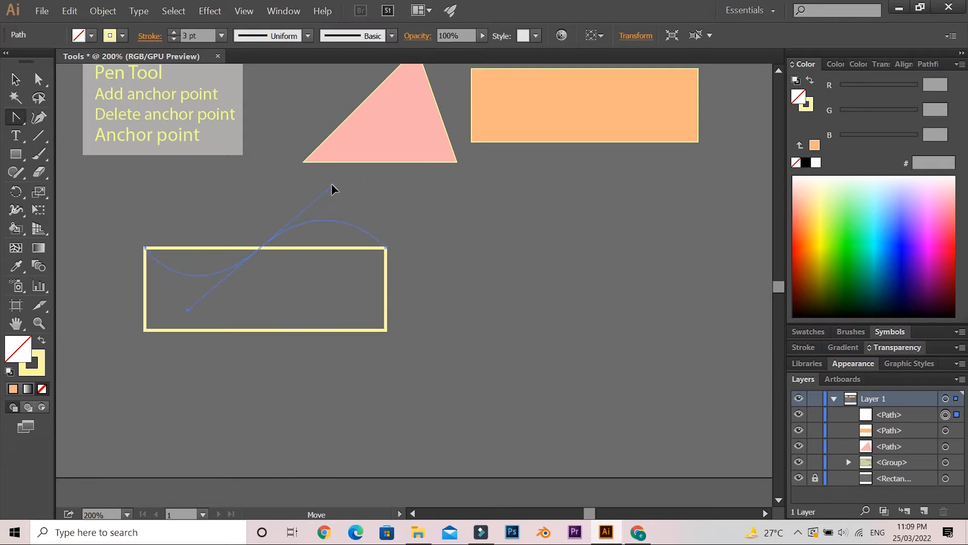
{"action": "left_click_drag", "start_coordinate": [332, 191], "coordinate": [332, 185]}
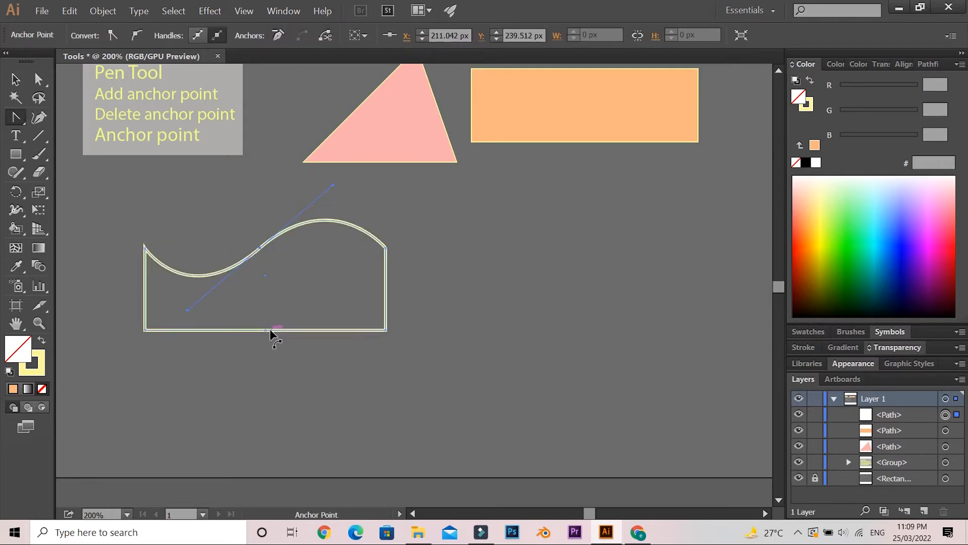
{"action": "left_click_drag", "start_coordinate": [266, 330], "coordinate": [279, 303]}
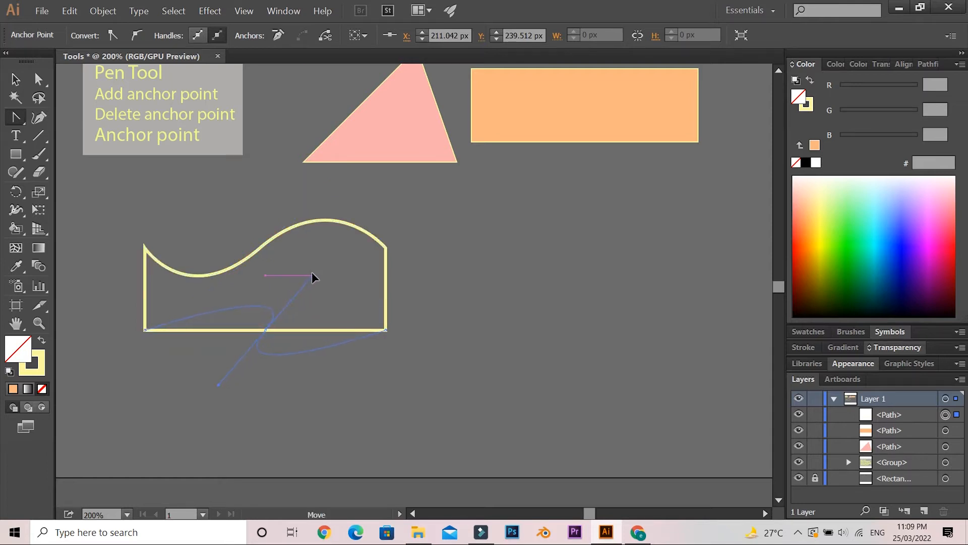
{"action": "left_click_drag", "start_coordinate": [304, 235], "coordinate": [290, 334]}
{"action": "mouse_move", "coordinate": [316, 275]}
{"action": "left_mouse_down"}
{"action": "mouse_move", "coordinate": [320, 244]}
{"action": "mouse_move", "coordinate": [316, 278]}
{"action": "left_mouse_up"}
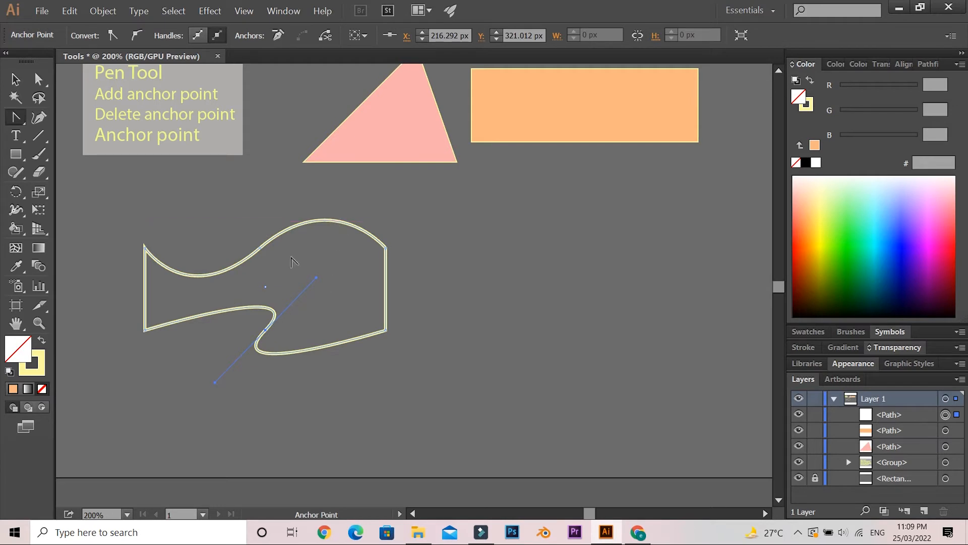
Step: Try steepening the handles of the upper middle anchor and bending the segments of the lower edge
{"action": "left_click_drag", "start_coordinate": [260, 248], "coordinate": [266, 195]}
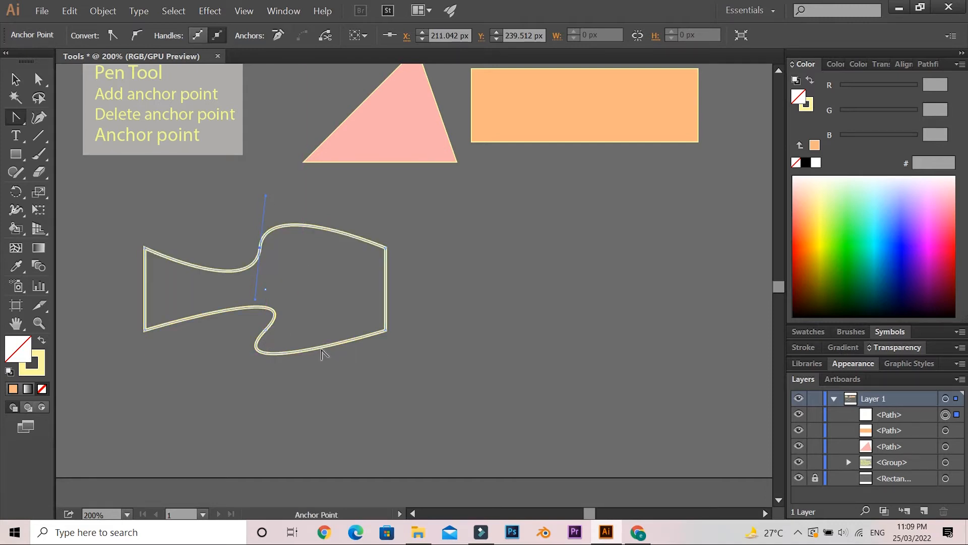
{"action": "left_click_drag", "start_coordinate": [322, 346], "coordinate": [341, 285]}
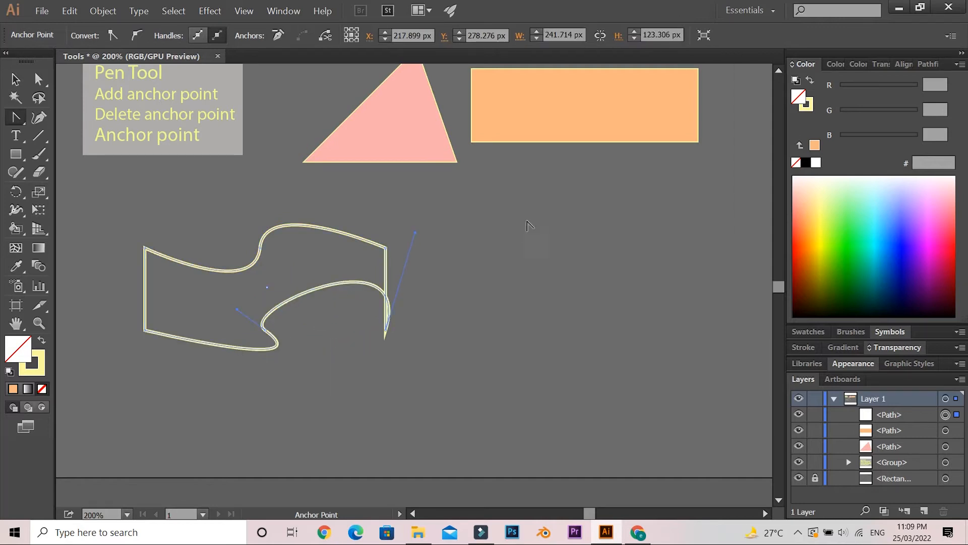
Step: Undo all the curve edits made to the outlined rectangle's edges
{"action": "key", "text": "ctrl+z"}
{"action": "key", "text": "ctrl+z"}
{"action": "key", "text": "ctrl+z"}
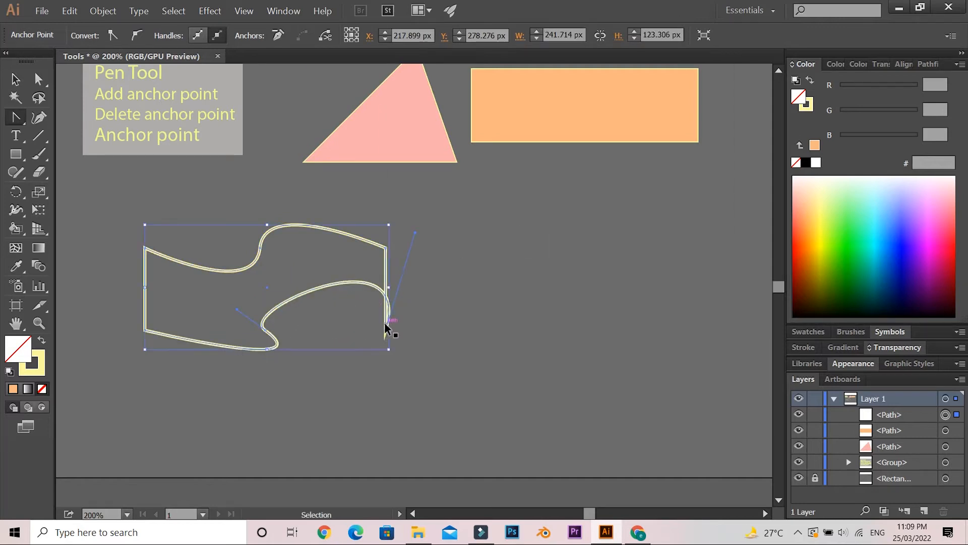
{"action": "key", "text": "ctrl+z"}
{"action": "key", "text": "ctrl+z"}
{"action": "key", "text": "ctrl+z"}
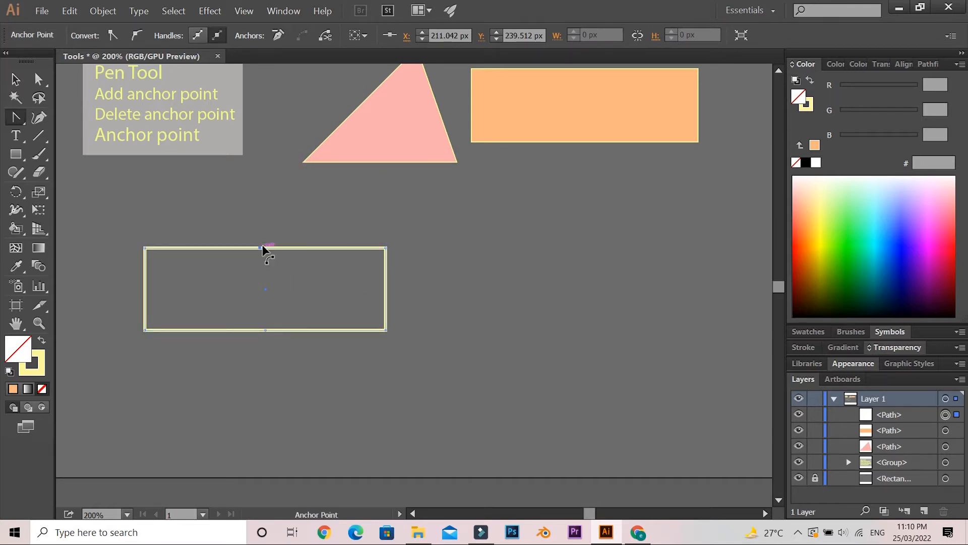
Step: Curve the outlined rectangle's upper and lower edges into similar waves from their middle anchors with the Anchor Point tool
{"action": "left_click_drag", "start_coordinate": [258, 249], "coordinate": [288, 230]}
{"action": "mouse_move", "coordinate": [301, 193]}
{"action": "left_mouse_down"}
{"action": "mouse_move", "coordinate": [326, 187]}
{"action": "mouse_move", "coordinate": [320, 197]}
{"action": "left_mouse_up"}
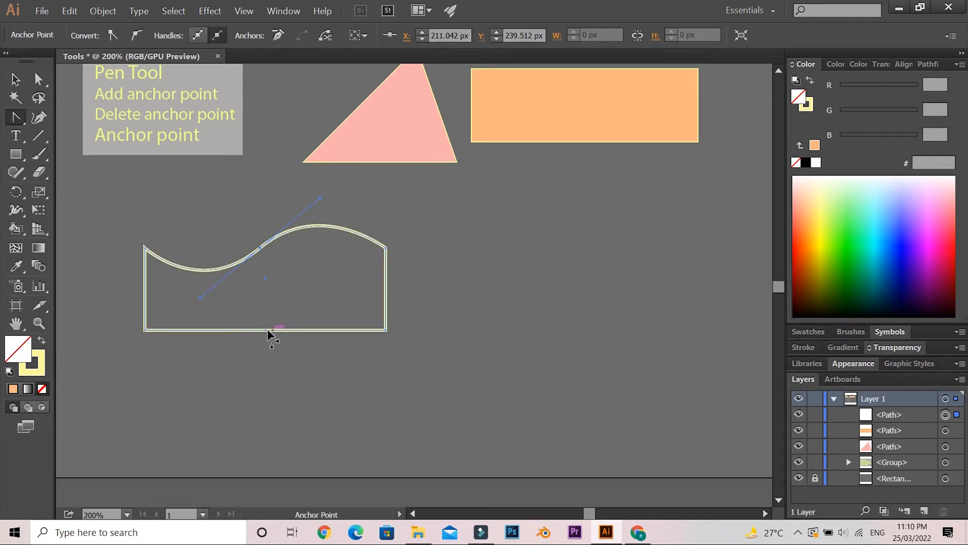
{"action": "left_click_drag", "start_coordinate": [266, 331], "coordinate": [264, 359]}
{"action": "mouse_move", "coordinate": [262, 364]}
{"action": "left_mouse_down"}
{"action": "mouse_move", "coordinate": [277, 353]}
{"action": "mouse_move", "coordinate": [294, 298]}
{"action": "mouse_move", "coordinate": [268, 276]}
{"action": "mouse_move", "coordinate": [253, 356]}
{"action": "left_mouse_up"}
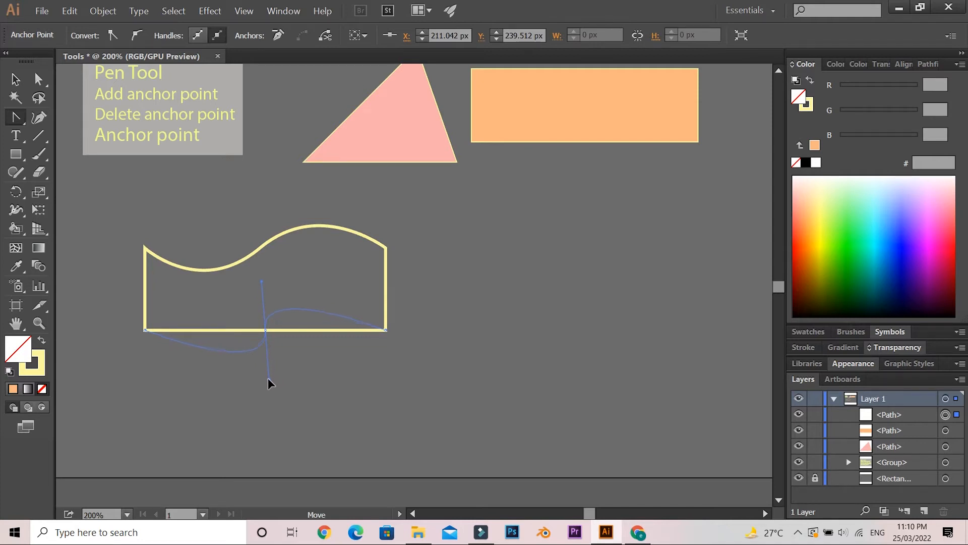
{"action": "left_click_drag", "start_coordinate": [279, 379], "coordinate": [280, 379]}
Step: Reduce the wavy outline's height slightly by scaling it up from its lower side with the Selection tool
{"action": "left_click", "coordinate": [15, 79]}
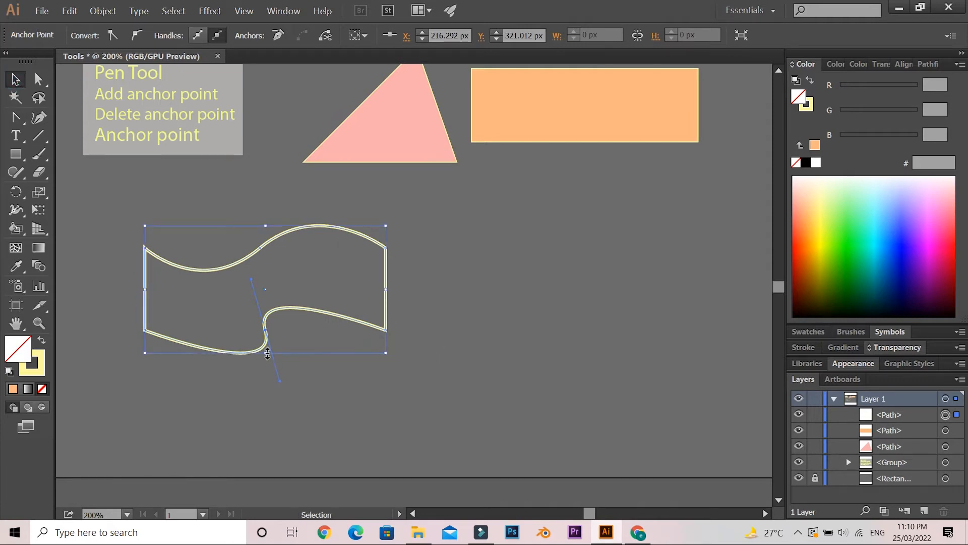
{"action": "left_click_drag", "start_coordinate": [267, 353], "coordinate": [301, 330]}
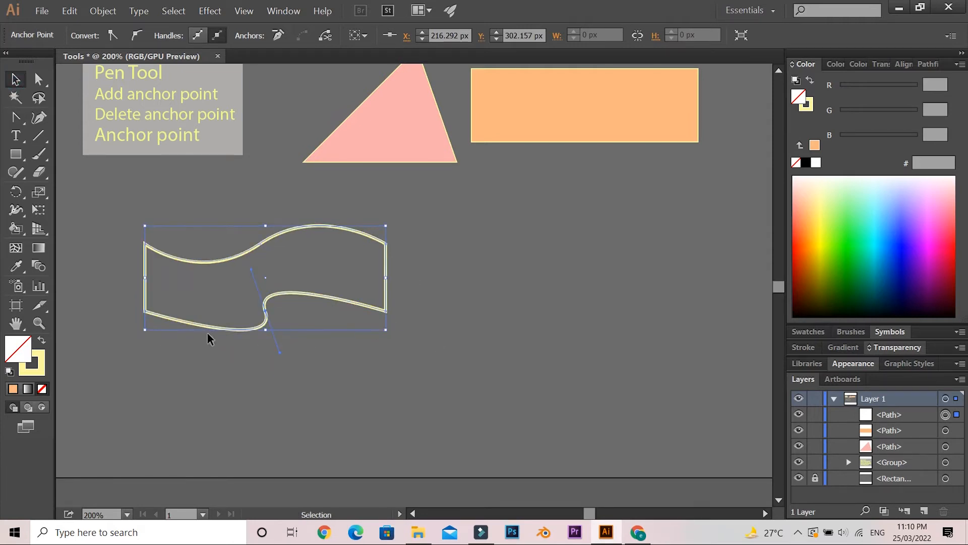
Step: Fill the wavy shape with pink F94888 and move it just below the orange rectangle
{"action": "double_click", "coordinate": [18, 351]}
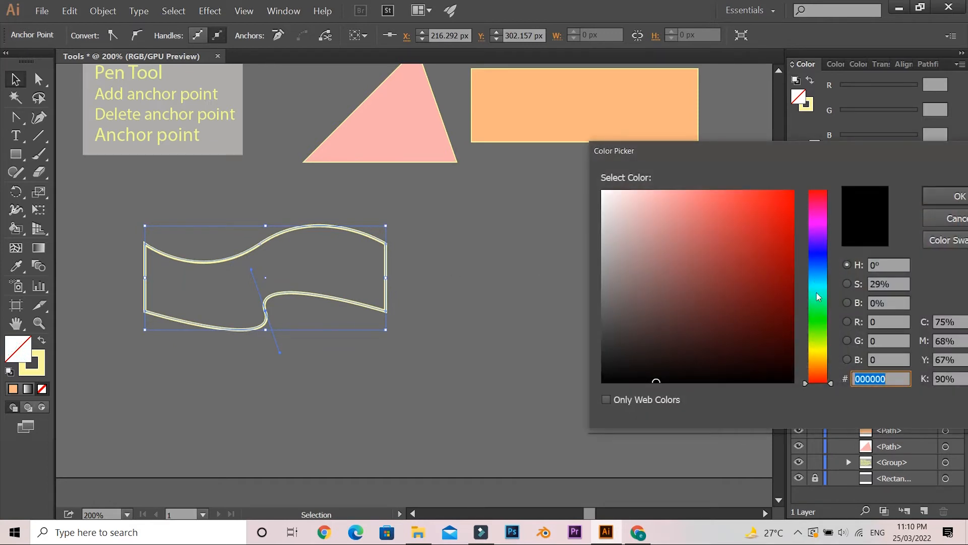
{"action": "left_click", "coordinate": [818, 217]}
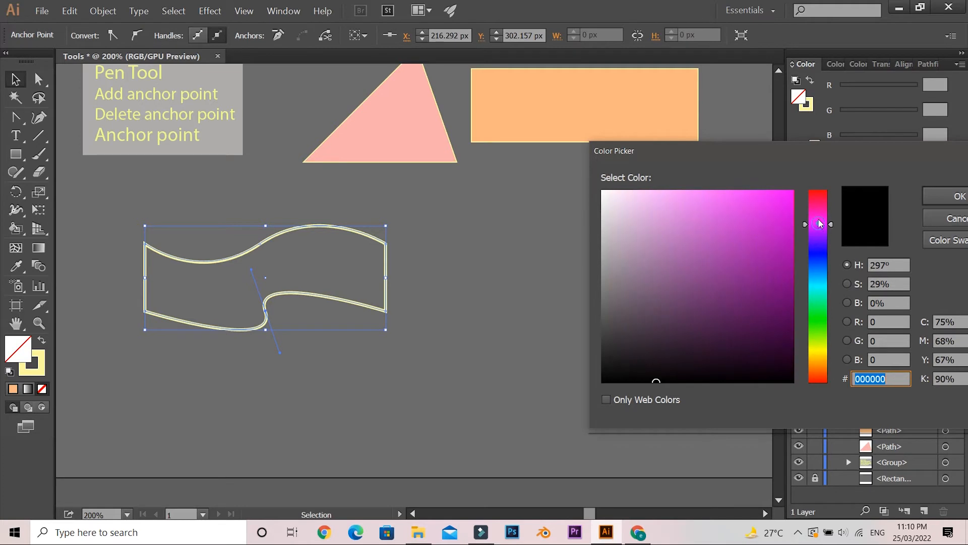
{"action": "left_click_drag", "start_coordinate": [818, 217], "coordinate": [819, 203]}
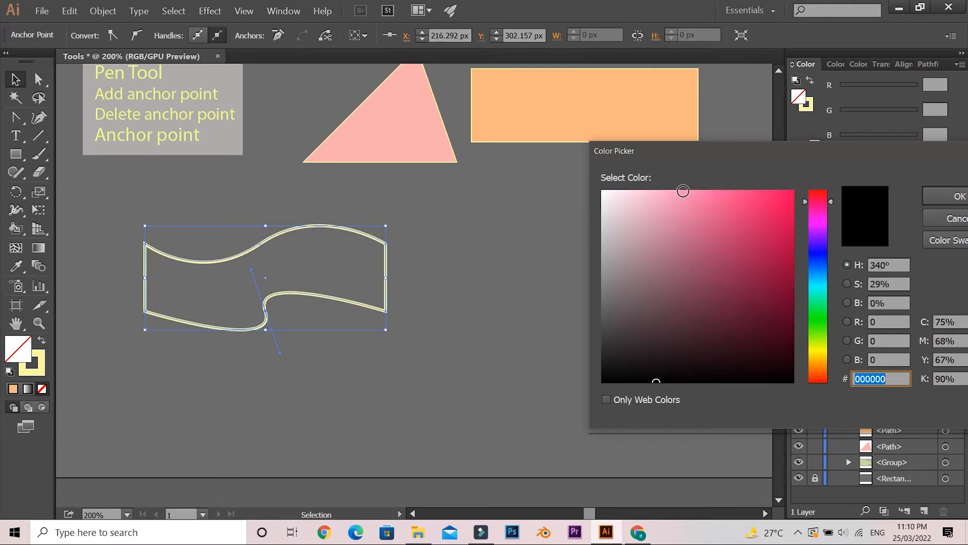
{"action": "left_click", "coordinate": [683, 194]}
{"action": "left_click", "coordinate": [737, 194]}
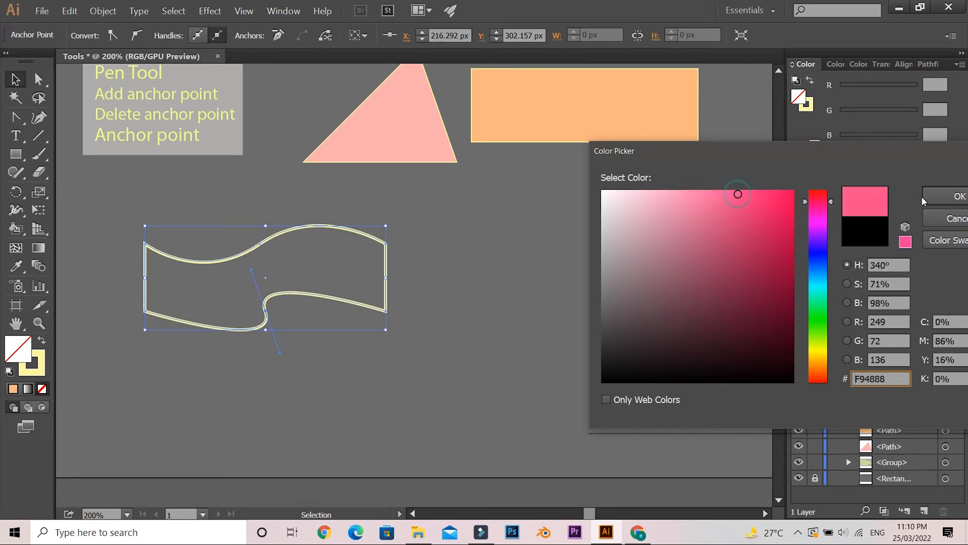
{"action": "left_click", "coordinate": [958, 196]}
{"action": "left_click", "coordinate": [487, 310]}
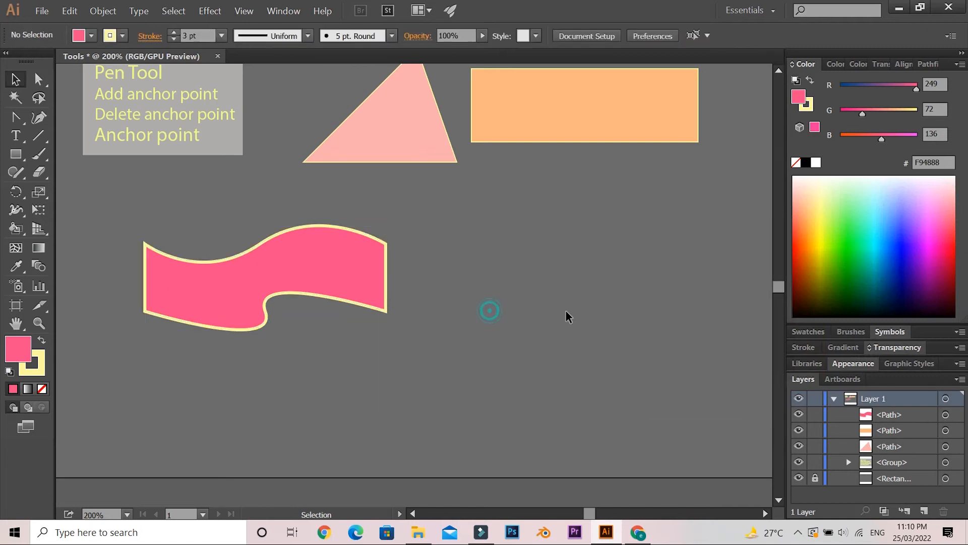
{"action": "left_click_drag", "start_coordinate": [285, 293], "coordinate": [634, 235]}
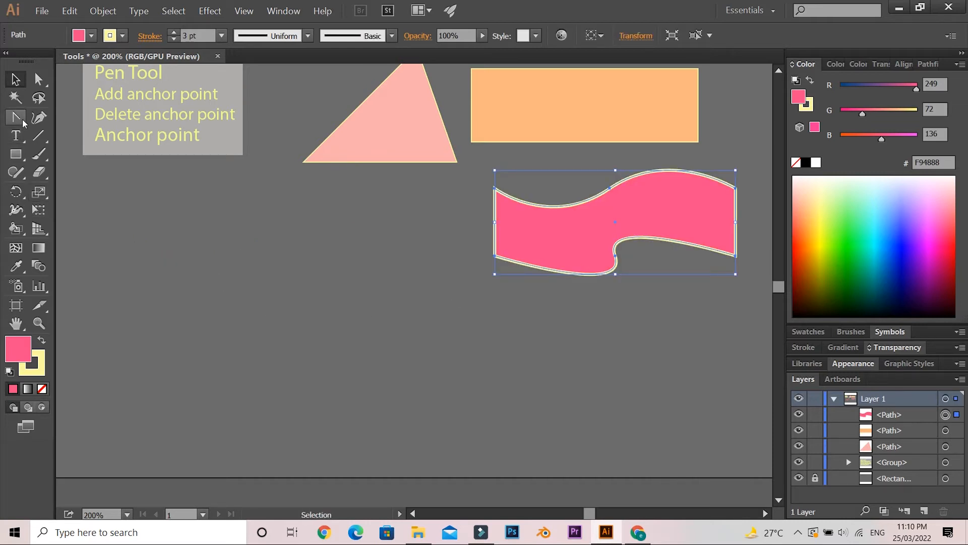
Step: Draw a wide rectangle below the text box and triangle, beside the wavy shape, with the Rectangle tool
{"action": "left_click", "coordinate": [23, 162]}
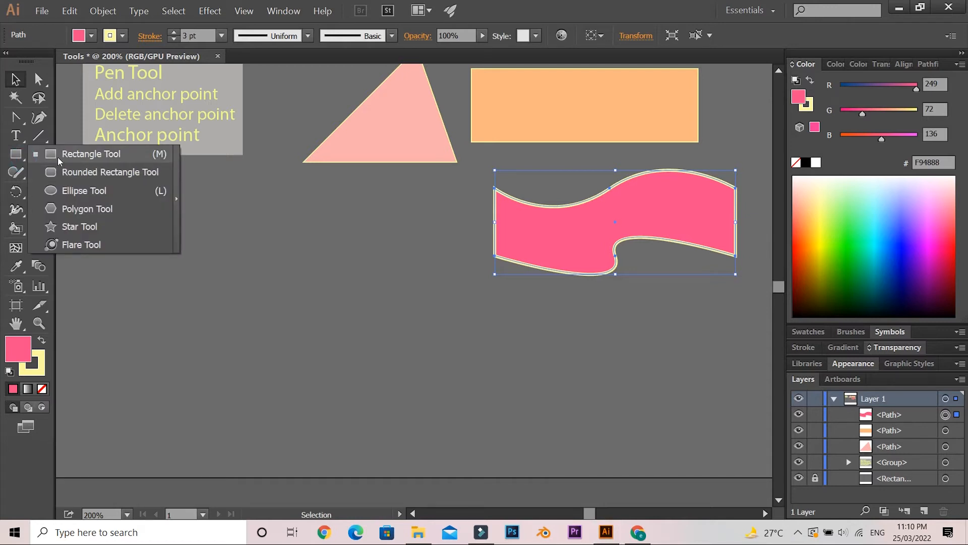
{"action": "left_click", "coordinate": [58, 162]}
{"action": "mouse_move", "coordinate": [120, 259]}
{"action": "left_mouse_down"}
{"action": "mouse_move", "coordinate": [216, 322]}
{"action": "mouse_move", "coordinate": [478, 337]}
{"action": "left_mouse_up"}
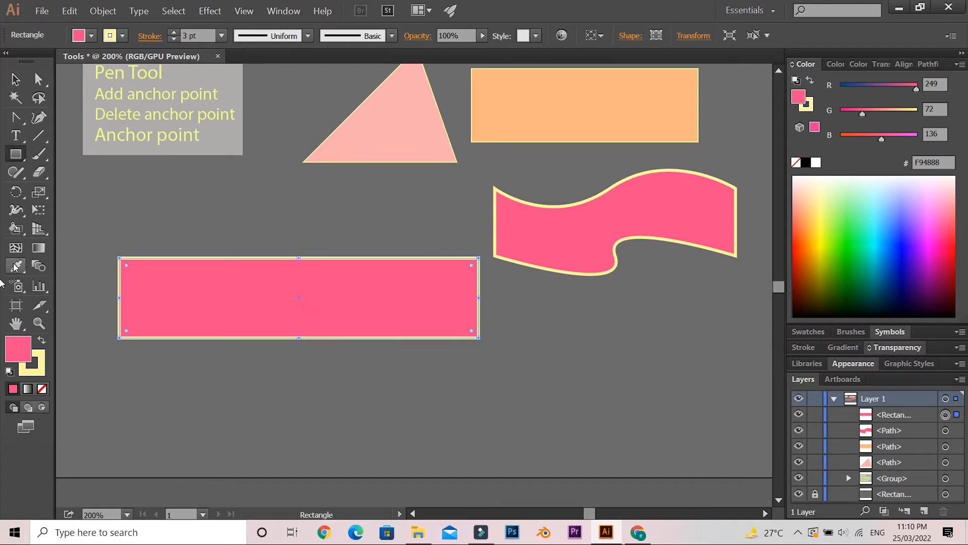
Step: Add an anchor point at the midpoint of each of the new rectangle's four edges with the Add Anchor Point tool
{"action": "left_click_drag", "start_coordinate": [22, 123], "coordinate": [58, 175]}
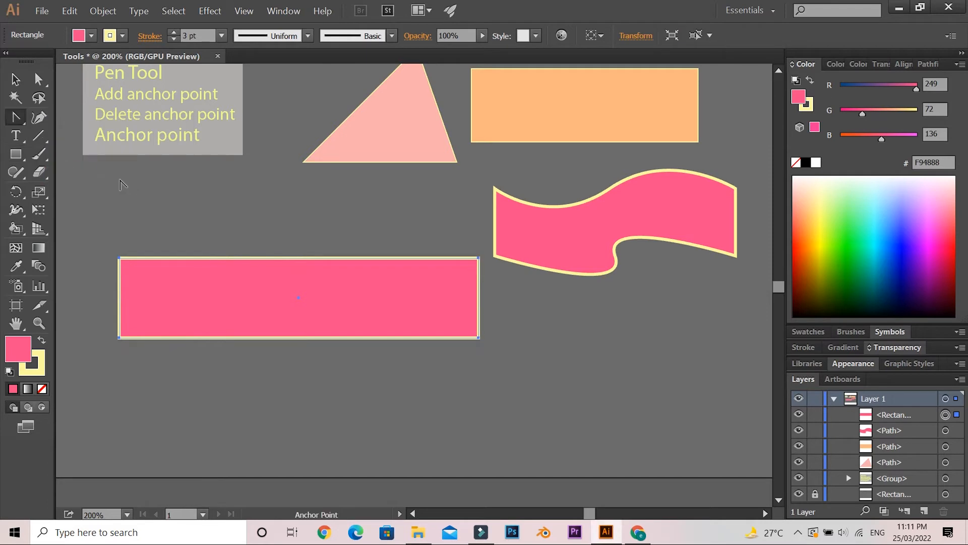
{"action": "left_click_drag", "start_coordinate": [25, 127], "coordinate": [60, 137]}
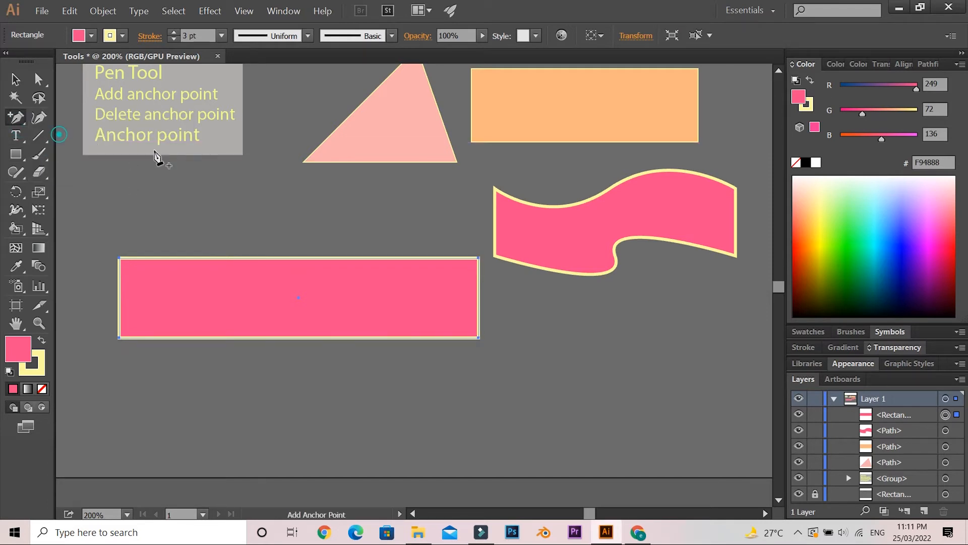
{"action": "left_click", "coordinate": [299, 258]}
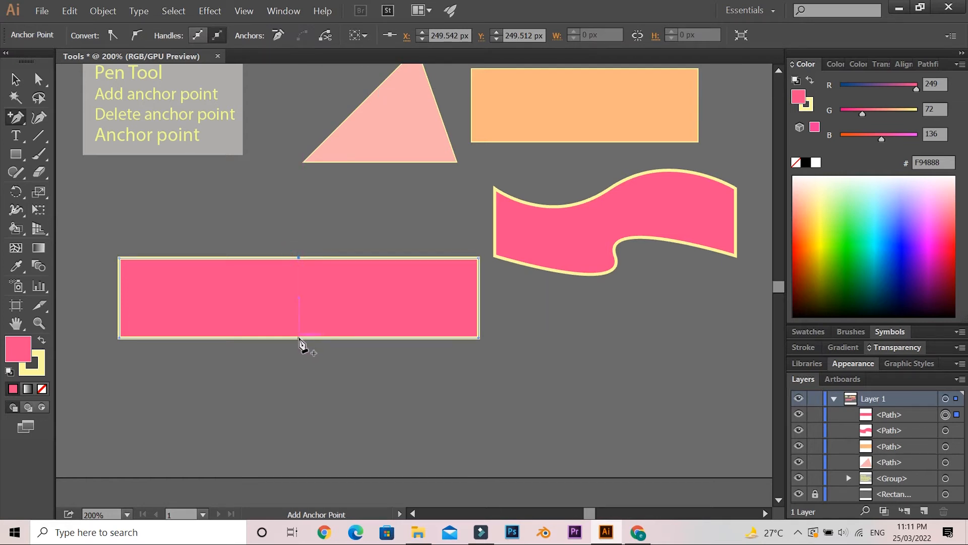
{"action": "left_click", "coordinate": [121, 298]}
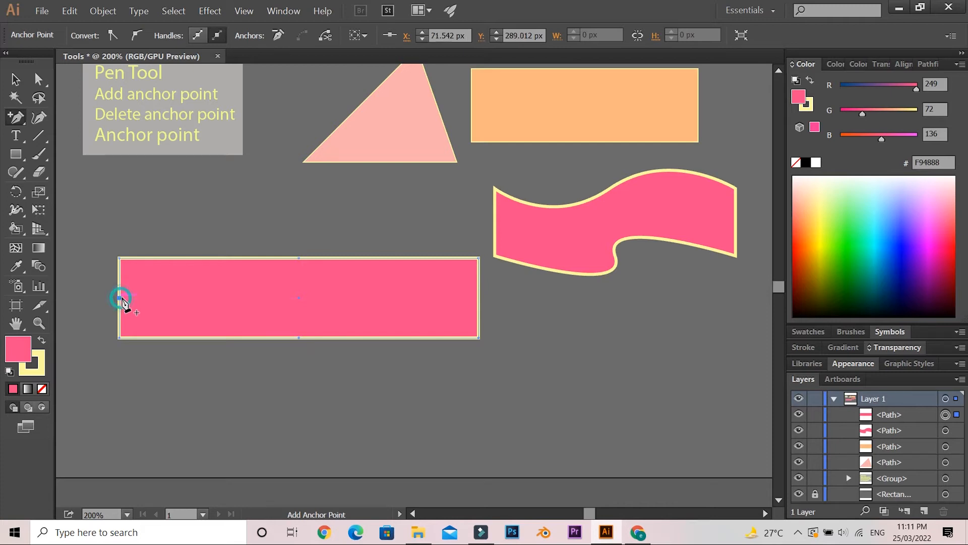
{"action": "left_click", "coordinate": [479, 298]}
Step: Curve the pink rectangle's upper edge into a wave from its middle anchor with the Anchor Point tool
{"action": "left_click_drag", "start_coordinate": [24, 125], "coordinate": [34, 173]}
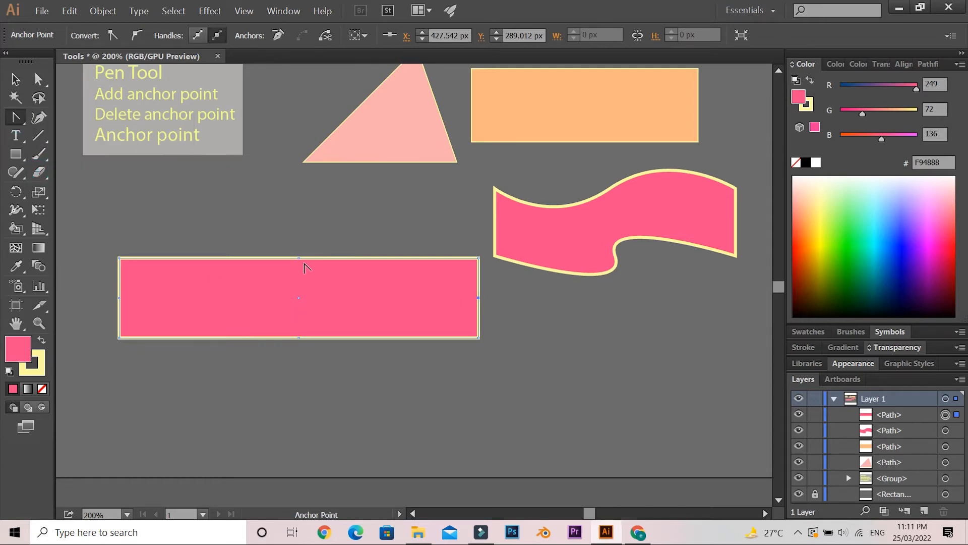
{"action": "left_click_drag", "start_coordinate": [298, 259], "coordinate": [395, 191]}
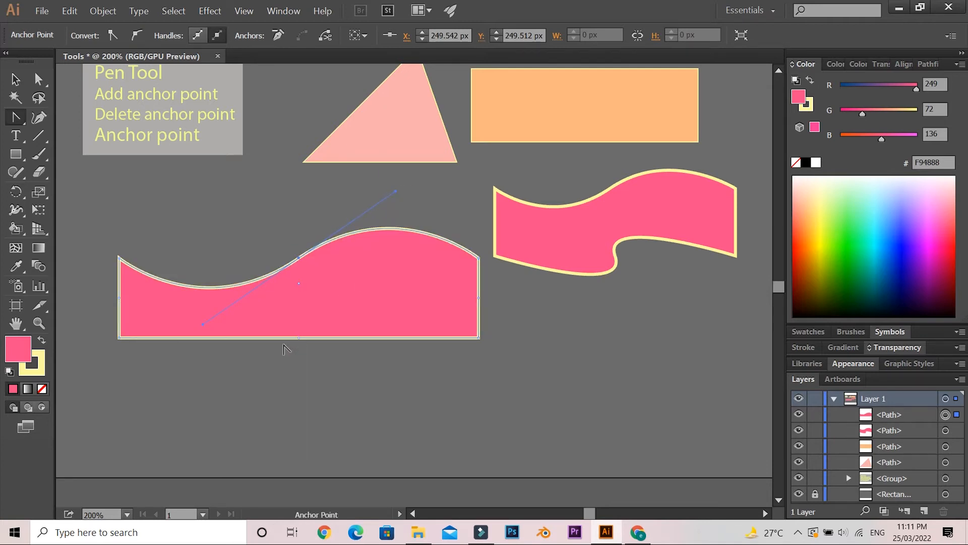
Step: Try curving the lower edge into a wave running the same way as the upper one, and undo it
{"action": "left_click_drag", "start_coordinate": [298, 340], "coordinate": [347, 372]}
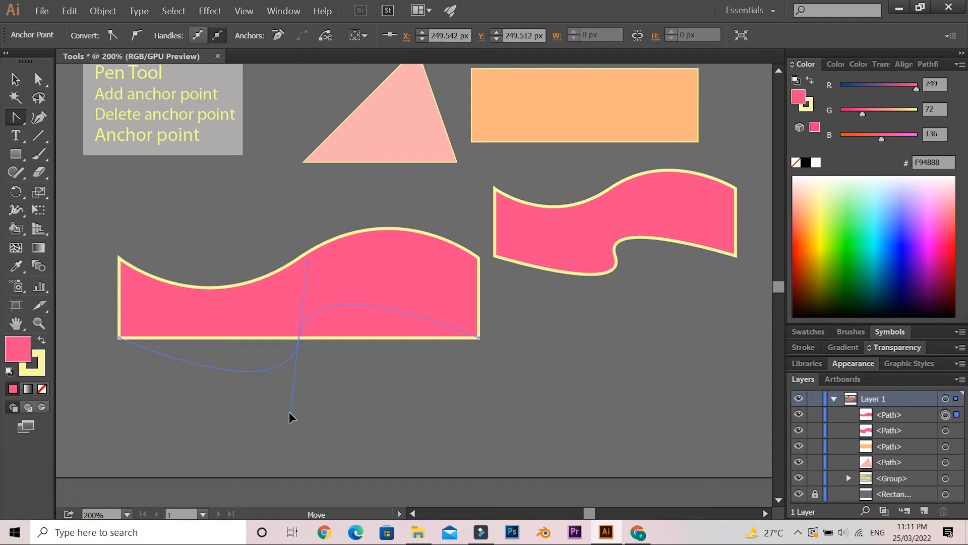
{"action": "left_click_drag", "start_coordinate": [288, 407], "coordinate": [289, 409]}
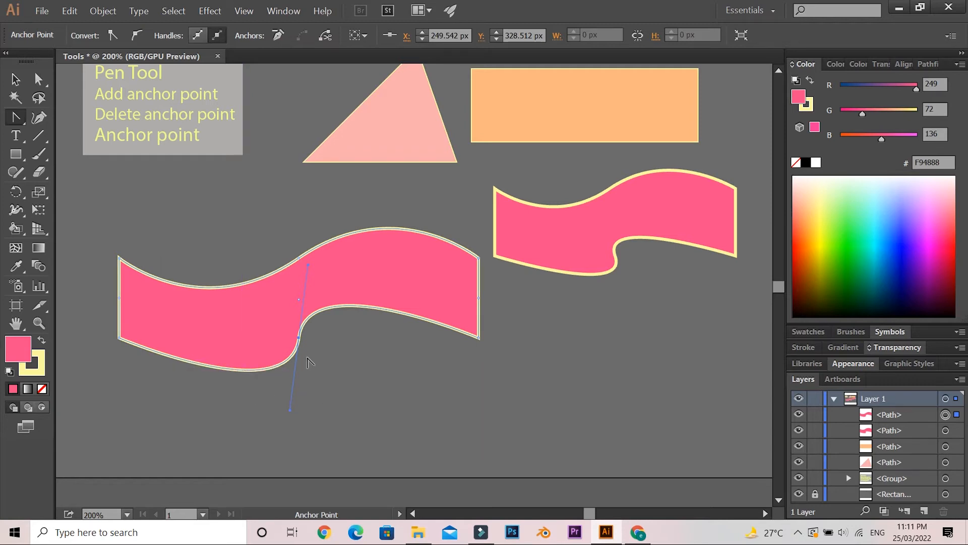
{"action": "key", "text": "ctrl+z"}
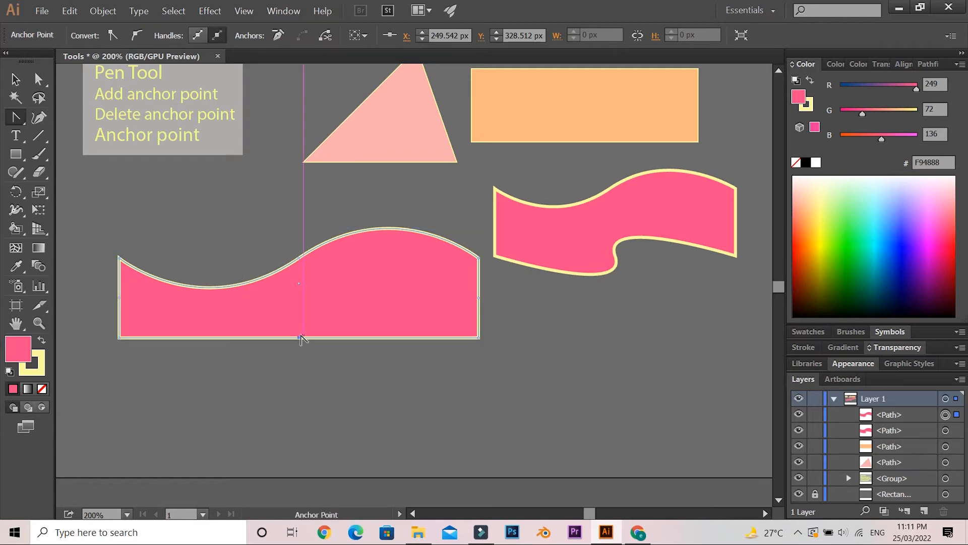
Step: Curve the pink shape's lower edge from its middle anchor into a wave running opposite to the upper one
{"action": "left_click_drag", "start_coordinate": [299, 337], "coordinate": [343, 313]}
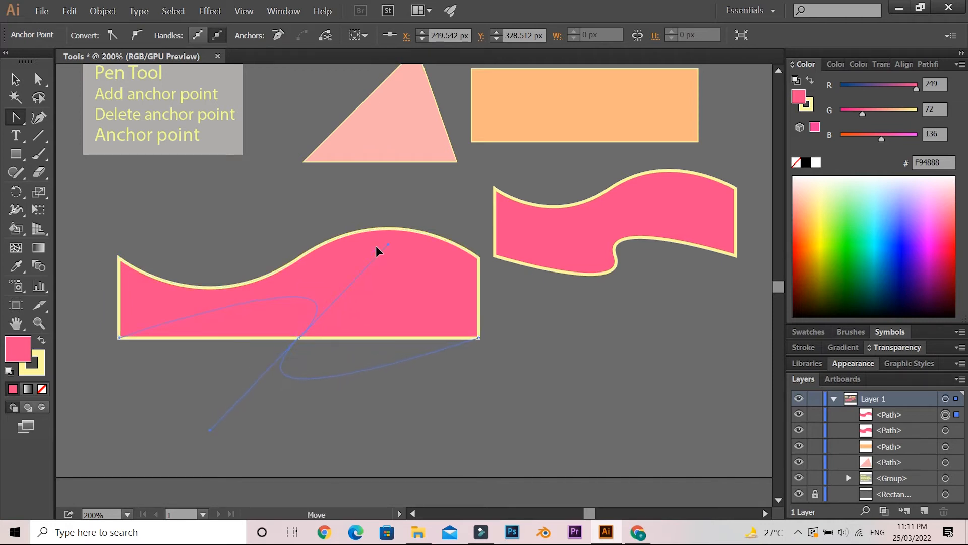
{"action": "left_click_drag", "start_coordinate": [273, 261], "coordinate": [314, 306]}
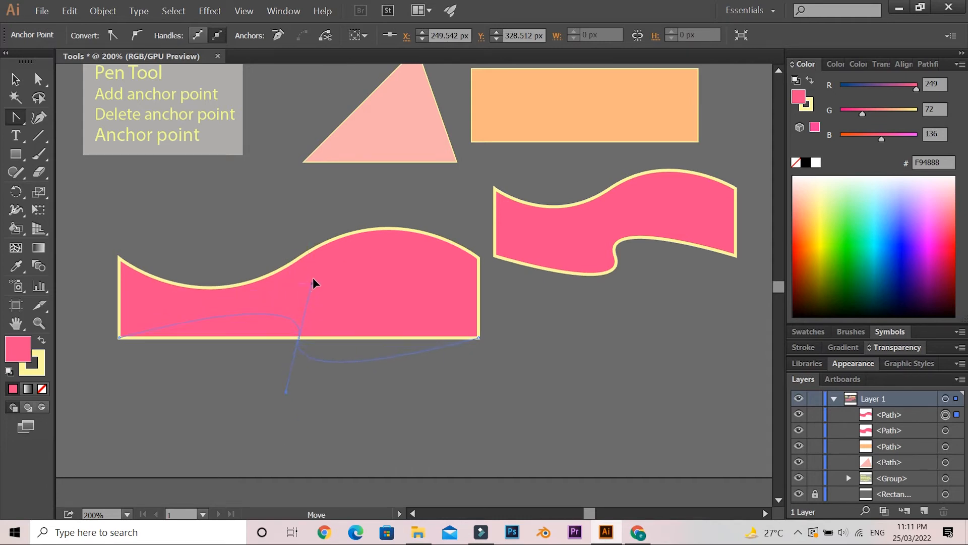
{"action": "left_click_drag", "start_coordinate": [325, 258], "coordinate": [313, 271]}
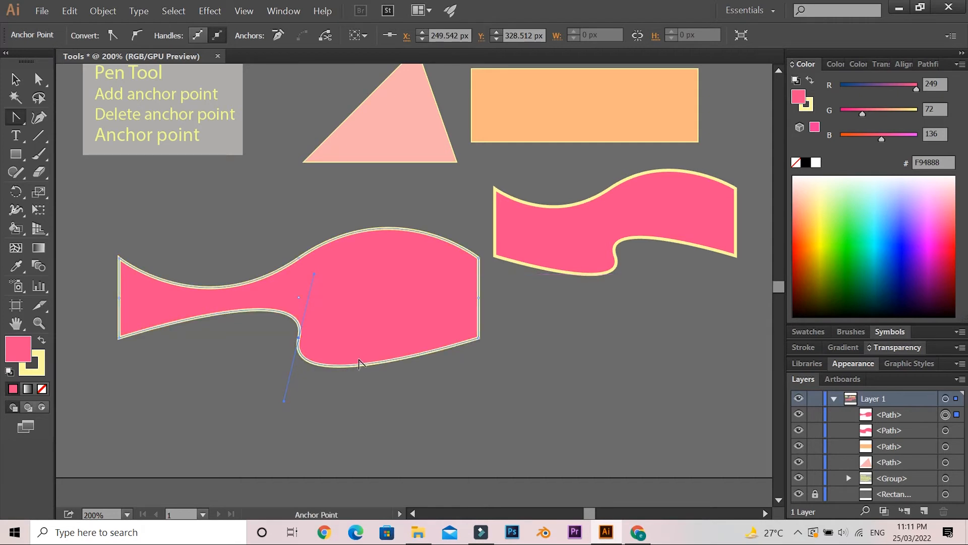
Step: Undo the curves on the lower and upper edges of the large pink shape
{"action": "key", "text": "ctrl+z"}
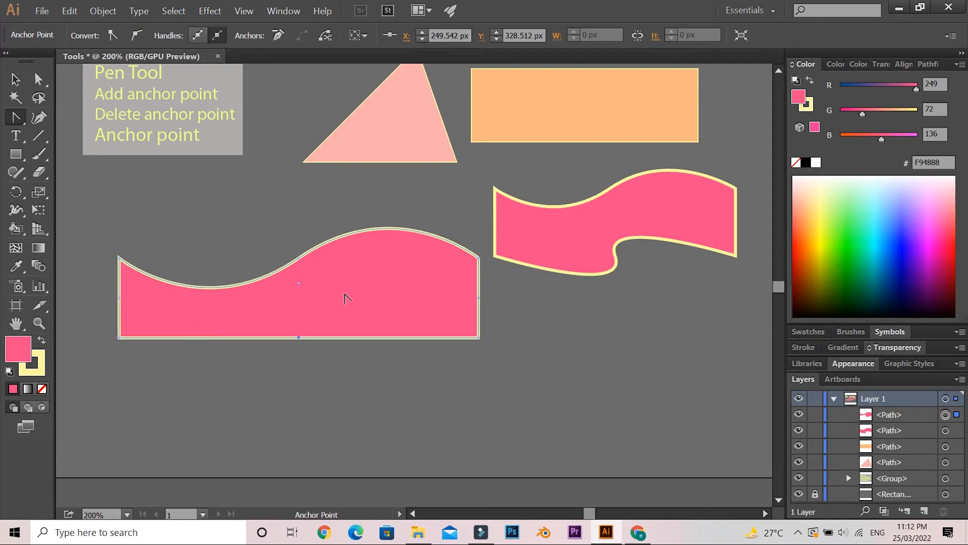
{"action": "key", "text": "ctrl+z"}
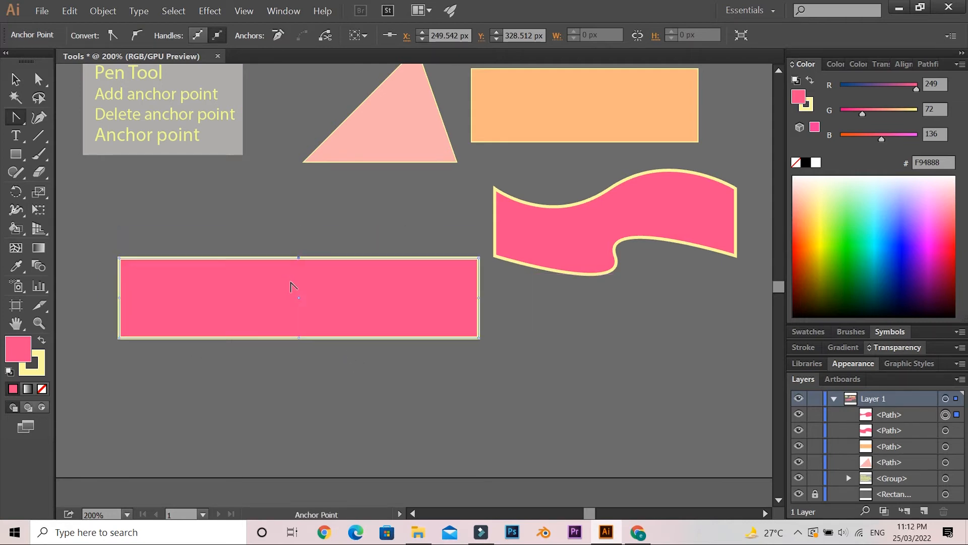
Step: Try curving the pink rectangle's upper edge by pulling its middle anchor's handle straight down, and undo it
{"action": "left_click_drag", "start_coordinate": [299, 259], "coordinate": [301, 317]}
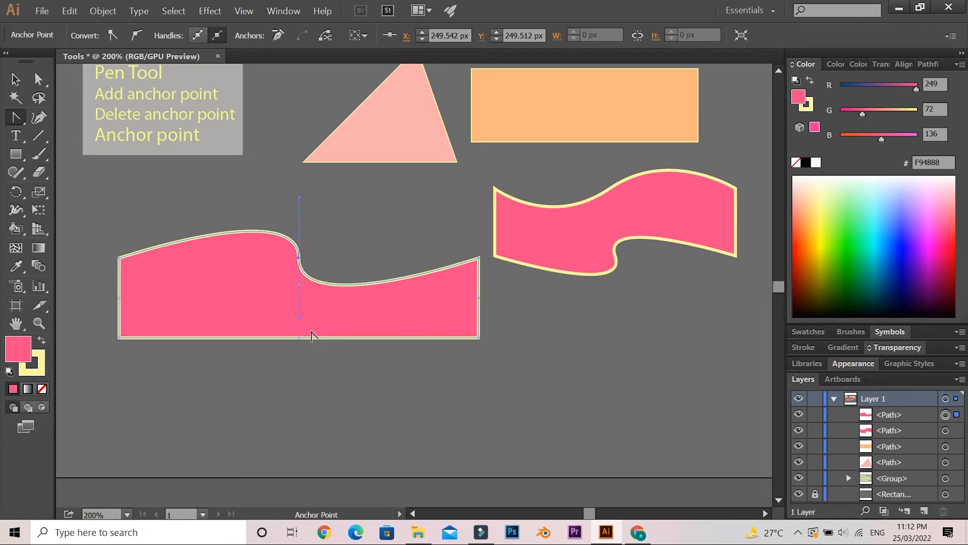
{"action": "key", "text": "z"}
{"action": "key", "text": "ctrl+z"}
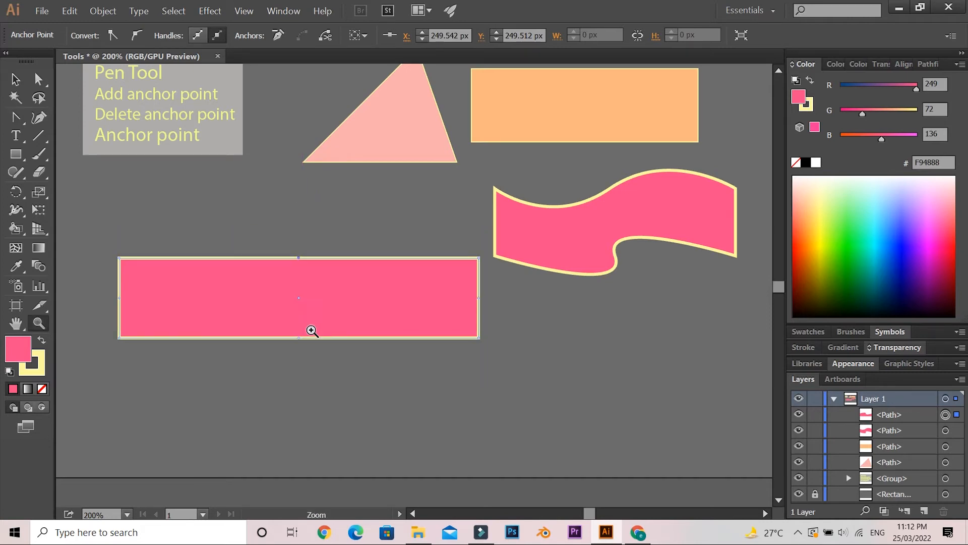
Step: Curve the pink rectangle's upper edge from its middle anchor into a wave that dips on the left half and rises on the right half
{"action": "left_click", "coordinate": [18, 120]}
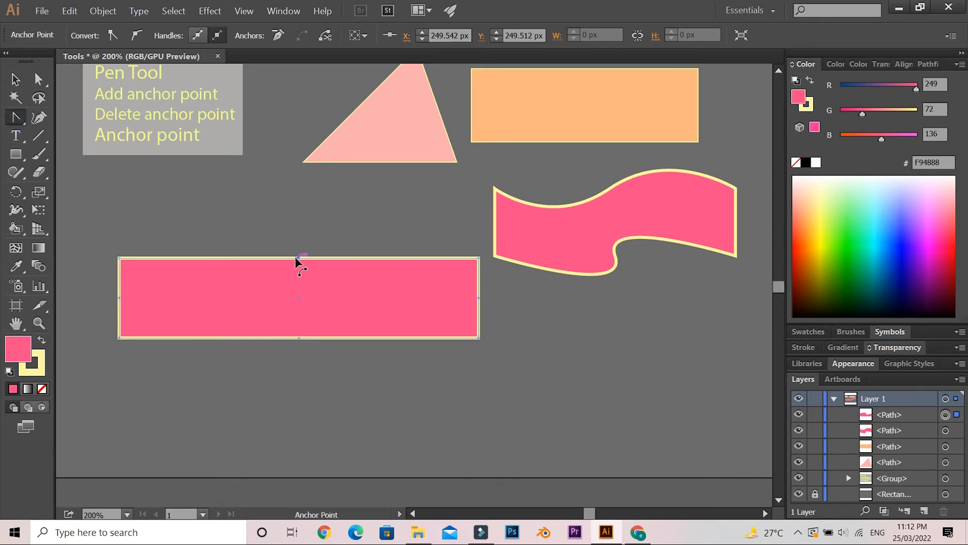
{"action": "left_click_drag", "start_coordinate": [298, 259], "coordinate": [391, 193]}
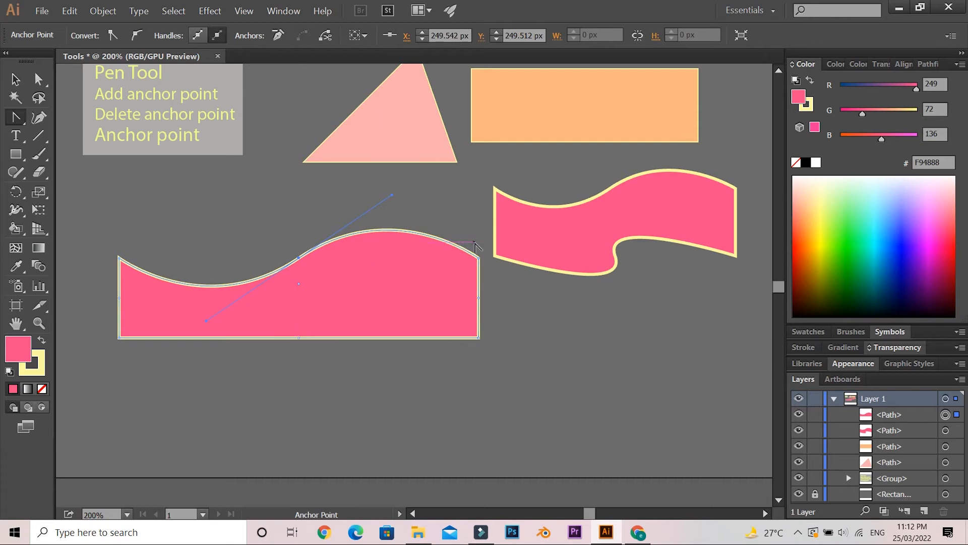
{"action": "left_click_drag", "start_coordinate": [405, 229], "coordinate": [399, 259]}
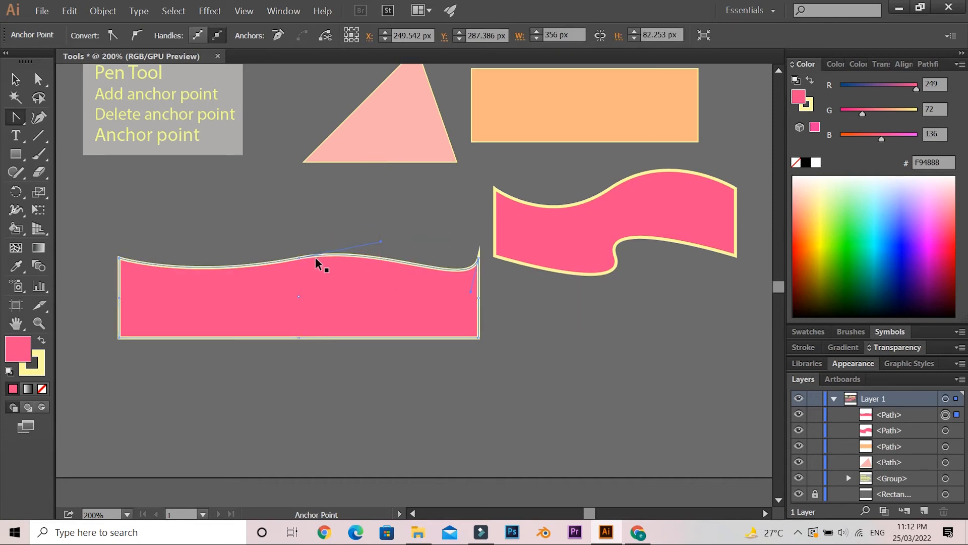
{"action": "key", "text": "ctrl+z"}
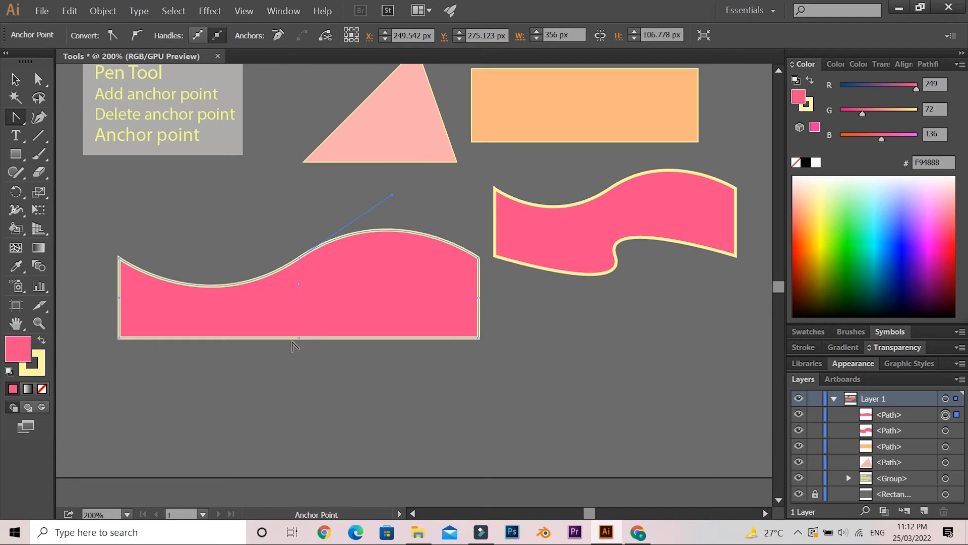
Step: Curve the lower edge from its middle anchor into a wave parallel to the upper one, and deselect the shape
{"action": "left_click_drag", "start_coordinate": [298, 338], "coordinate": [264, 357]}
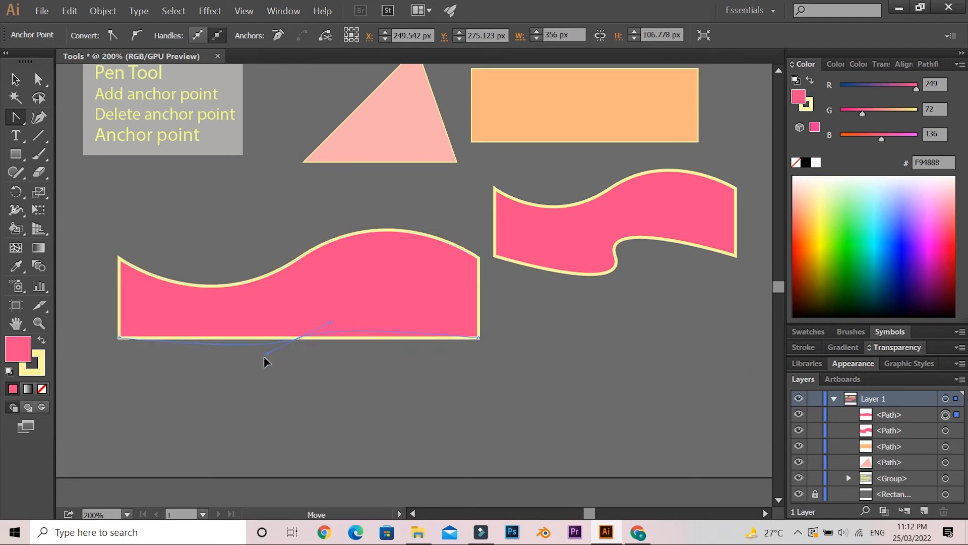
{"action": "left_click_drag", "start_coordinate": [228, 396], "coordinate": [229, 404]}
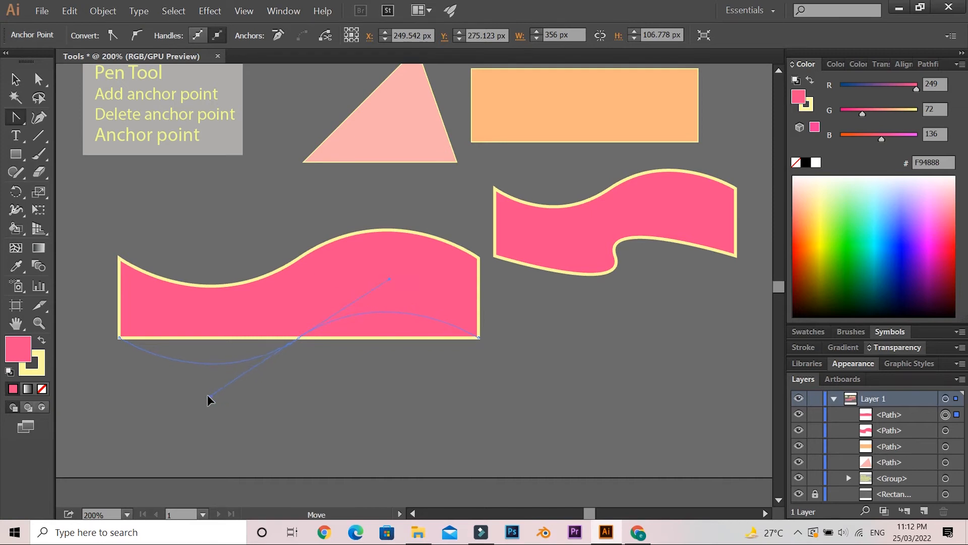
{"action": "left_click_drag", "start_coordinate": [206, 404], "coordinate": [208, 404]}
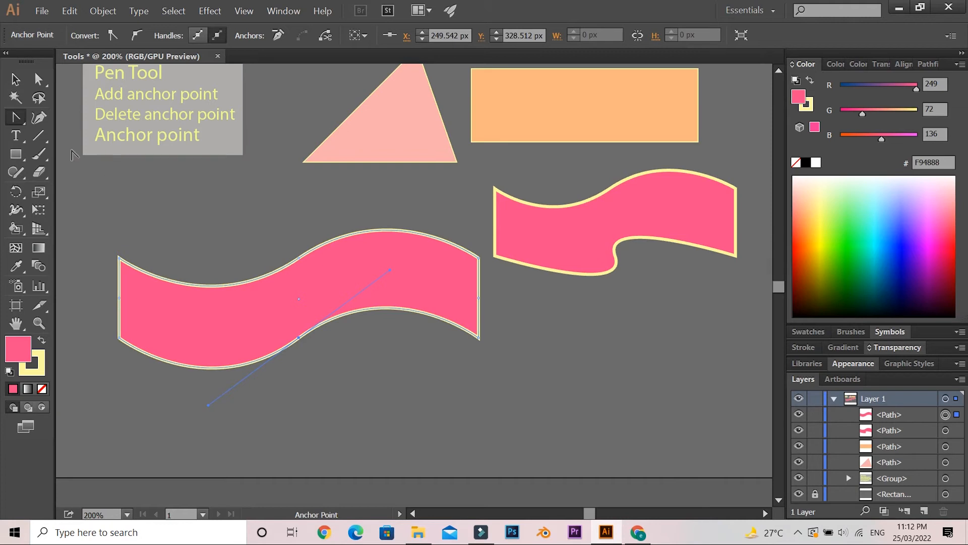
{"action": "left_click", "coordinate": [15, 79]}
{"action": "left_click", "coordinate": [187, 187]}
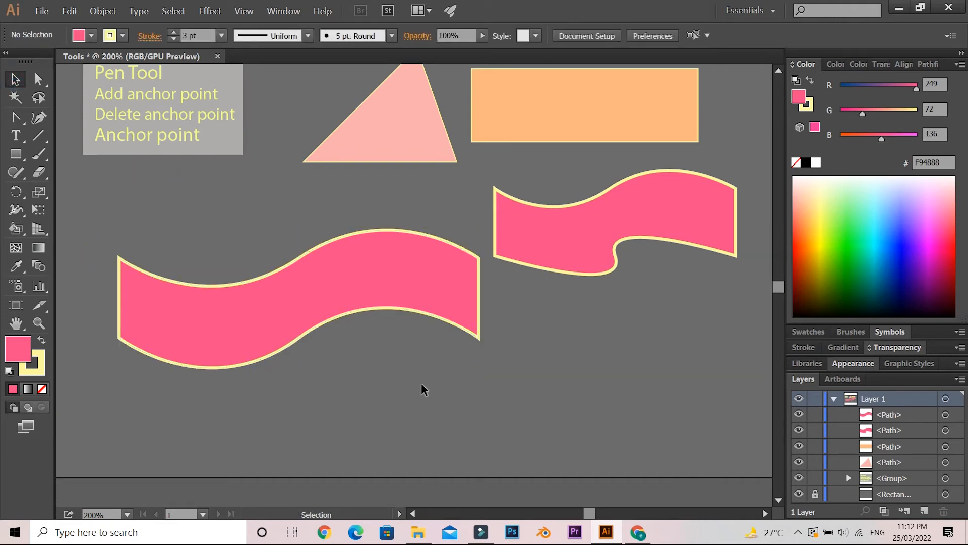
Step: Reduce the height of the large wavy shape and move it up beside the smaller wavy shape
{"action": "left_click_drag", "start_coordinate": [484, 385], "coordinate": [447, 338]}
{"action": "left_click_drag", "start_coordinate": [300, 368], "coordinate": [303, 332]}
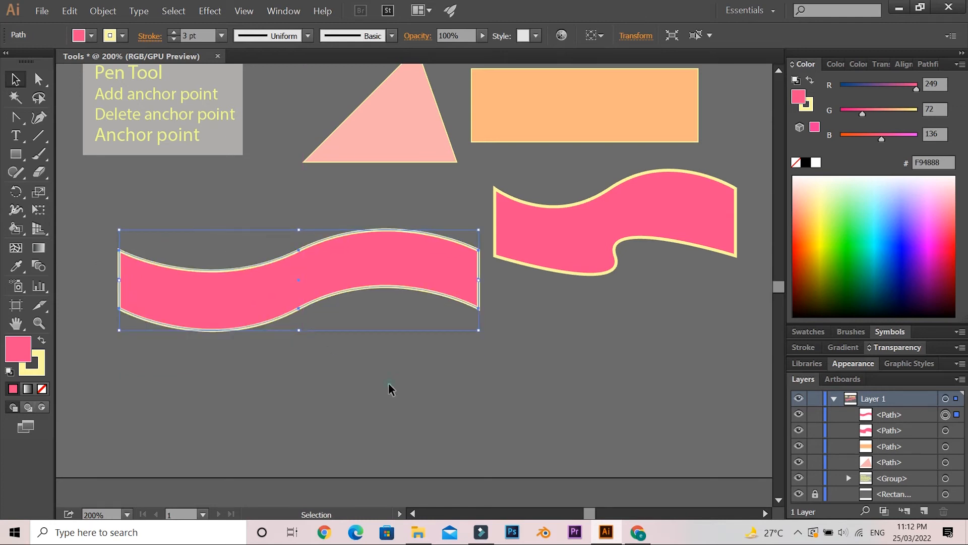
{"action": "left_click", "coordinate": [392, 388]}
{"action": "left_click_drag", "start_coordinate": [353, 264], "coordinate": [347, 224]}
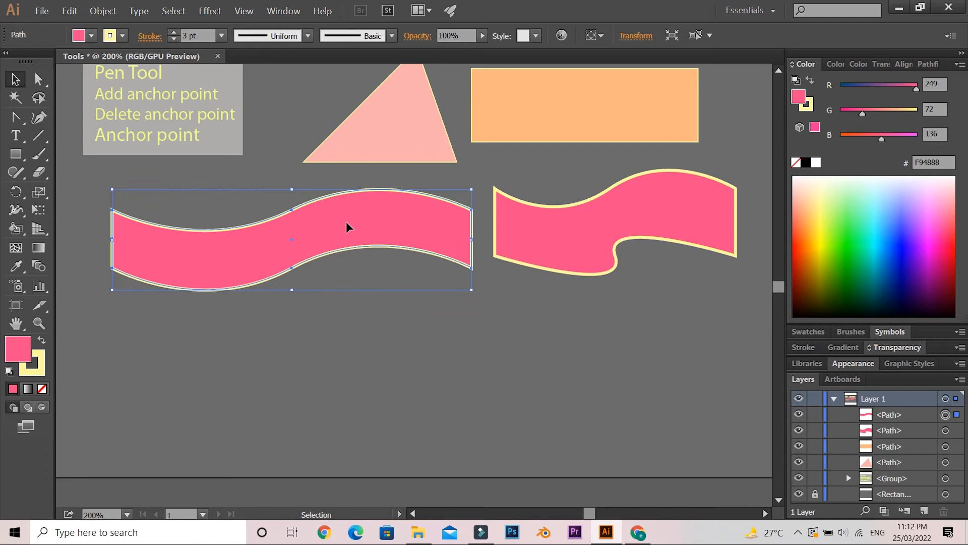
{"action": "left_click", "coordinate": [479, 376]}
{"action": "scroll", "coordinate": [590, 393], "scroll_direction": "up", "scroll_amount": 2}
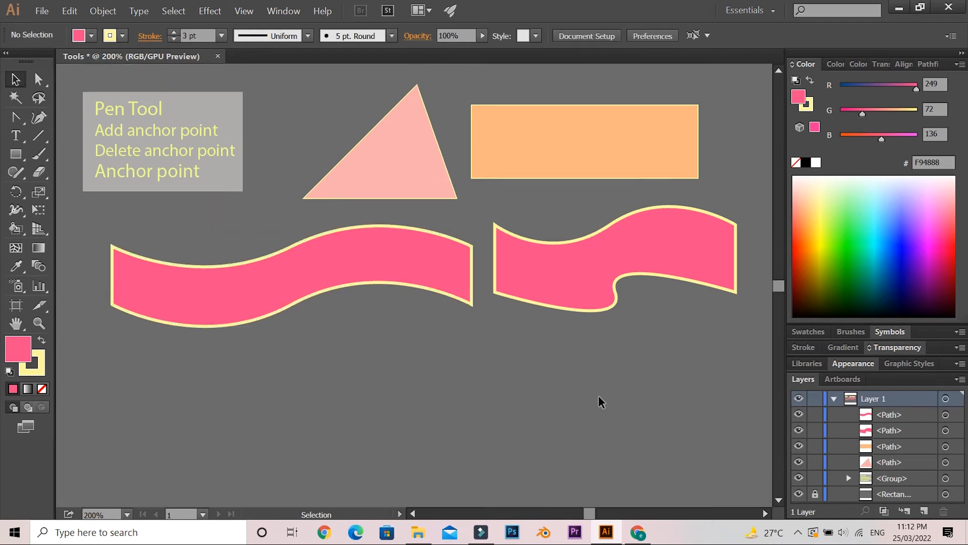
{"action": "scroll", "coordinate": [620, 428], "scroll_direction": "up", "scroll_amount": 2}
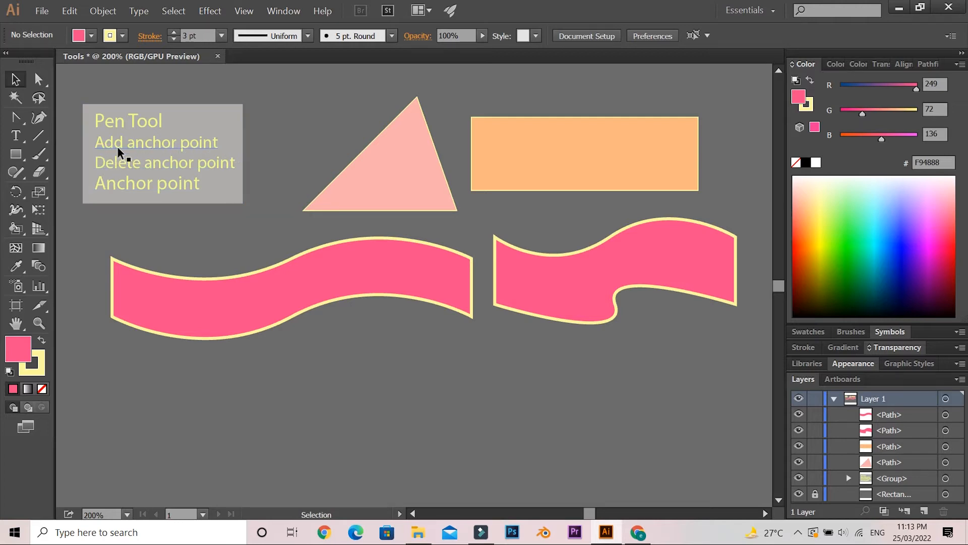
Step: Draw a wide pink rectangle in the empty area below the wavy shapes
{"action": "left_click", "coordinate": [23, 124]}
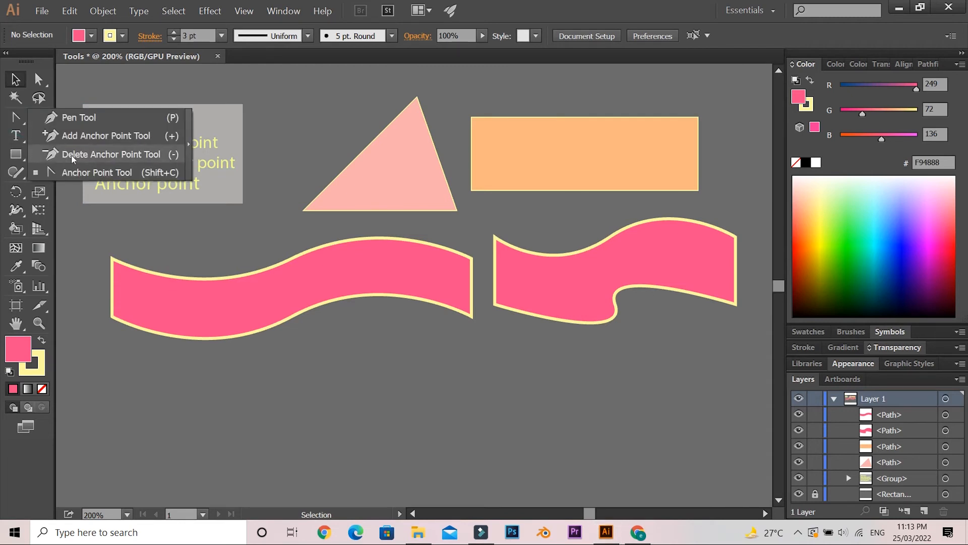
{"action": "left_click", "coordinate": [20, 160]}
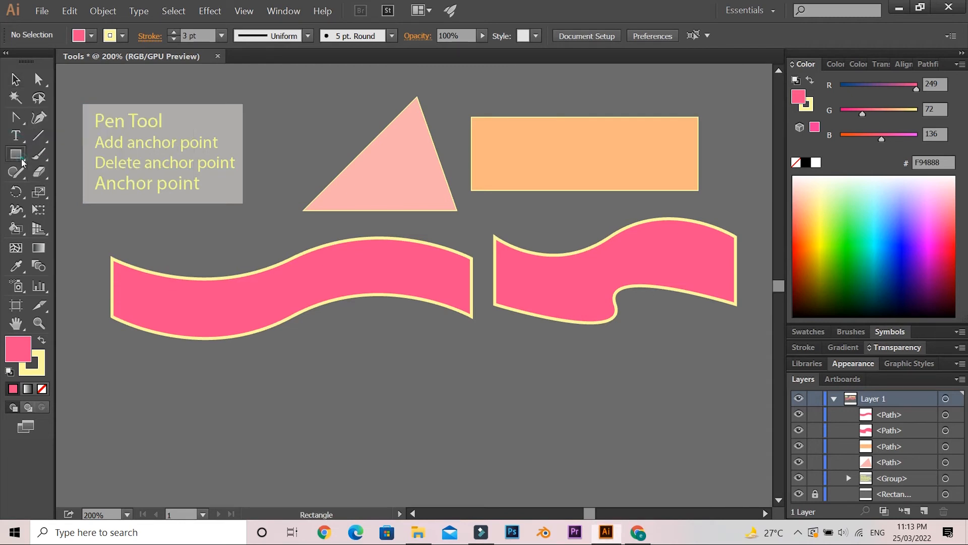
{"action": "scroll", "coordinate": [166, 373], "scroll_direction": "down", "scroll_amount": 1}
{"action": "mouse_move", "coordinate": [128, 358]}
{"action": "left_mouse_down"}
{"action": "mouse_move", "coordinate": [148, 396]}
{"action": "mouse_move", "coordinate": [350, 436]}
{"action": "mouse_move", "coordinate": [526, 448]}
{"action": "left_mouse_up"}
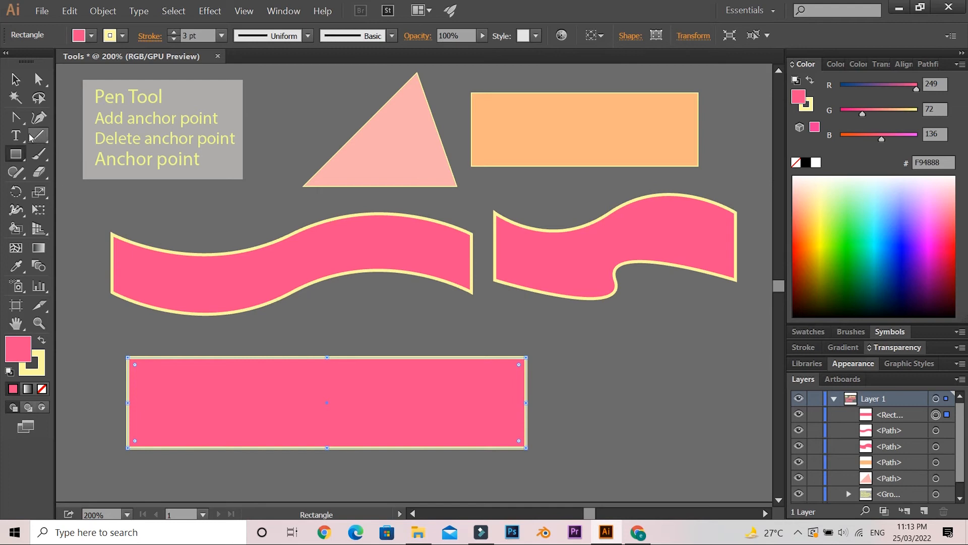
Step: Add an anchor point near the middle of each of the new rectangle's four edges with the Add Anchor Point tool
{"action": "left_click_drag", "start_coordinate": [23, 124], "coordinate": [65, 138]}
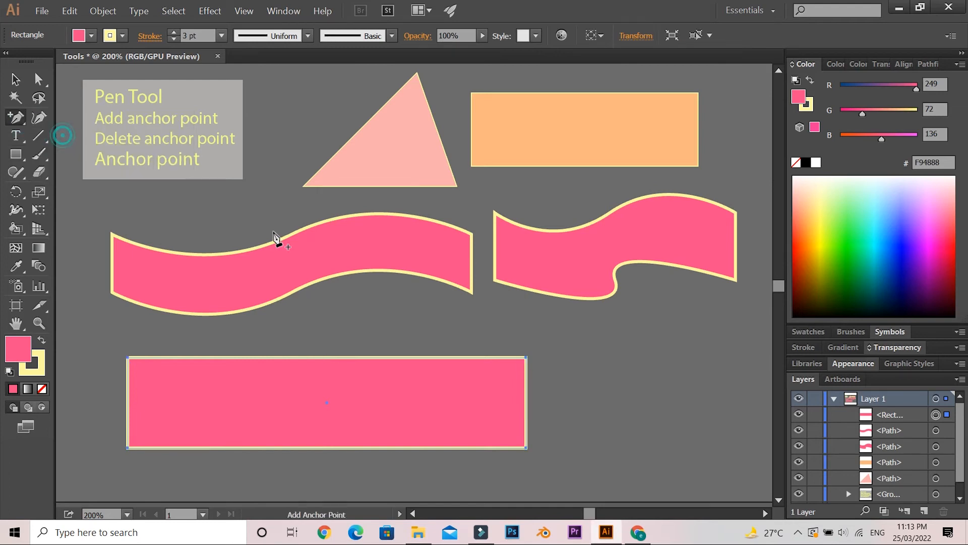
{"action": "left_click", "coordinate": [323, 358]}
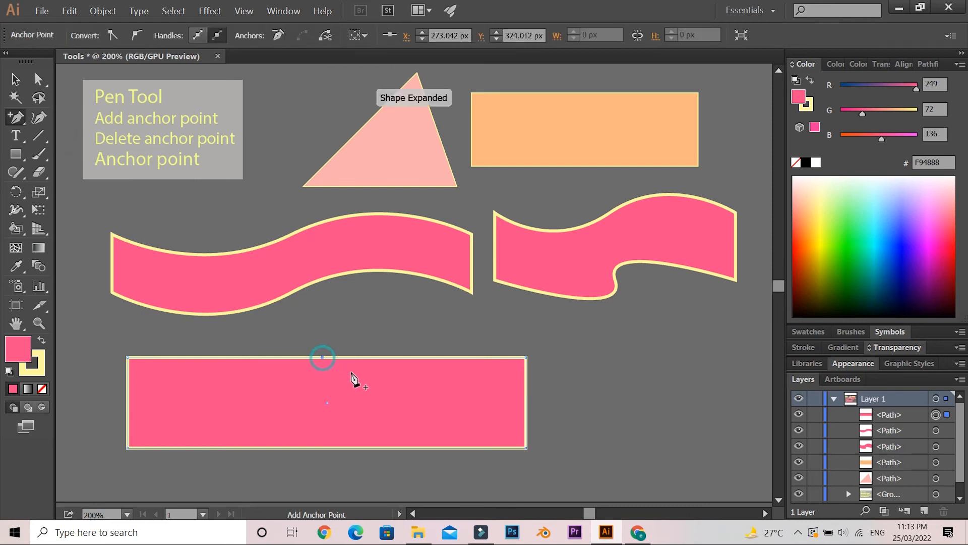
{"action": "left_click", "coordinate": [526, 401]}
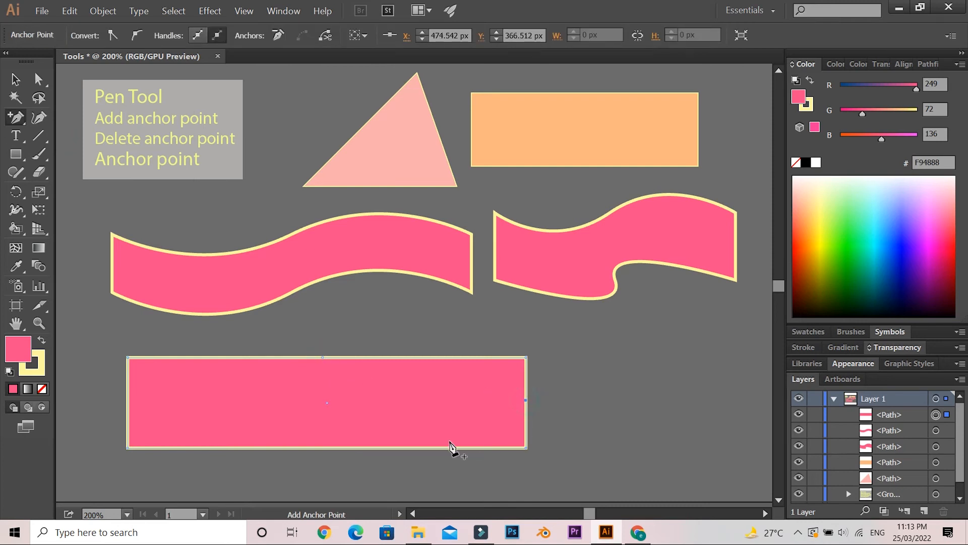
{"action": "left_click", "coordinate": [332, 447]}
{"action": "left_click", "coordinate": [128, 402]}
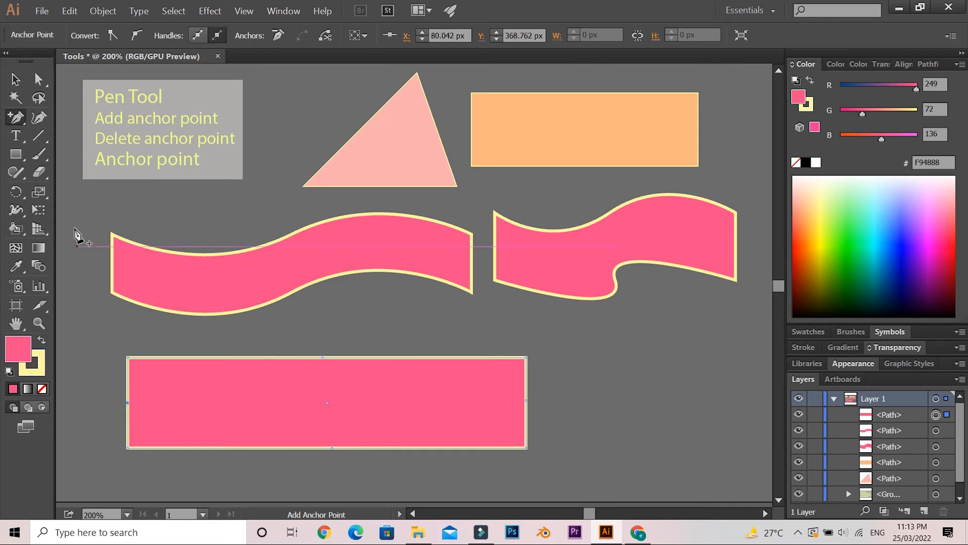
Step: Remove the middle anchor points from the rectangle's upper, lower and right edges with the Delete Anchor Point tool
{"action": "left_click", "coordinate": [20, 121]}
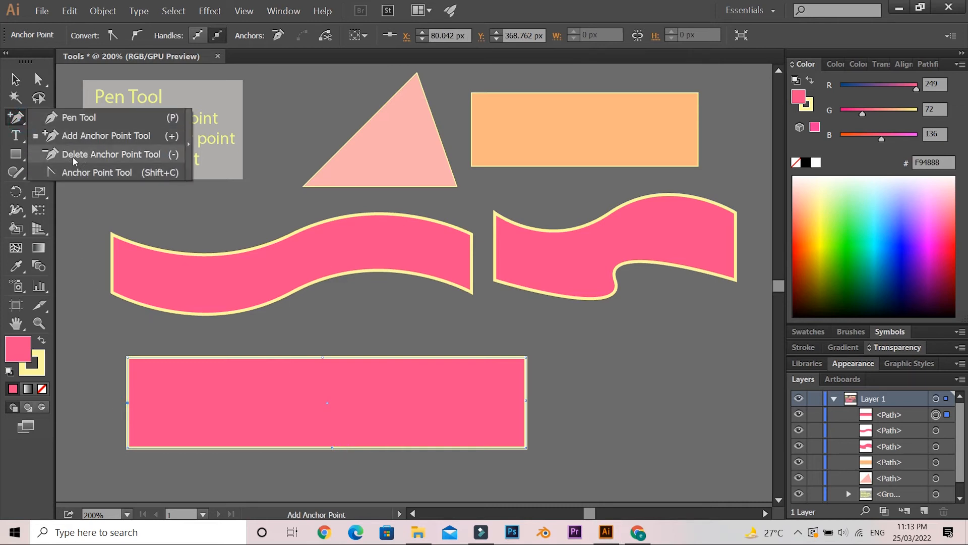
{"action": "left_click", "coordinate": [78, 154]}
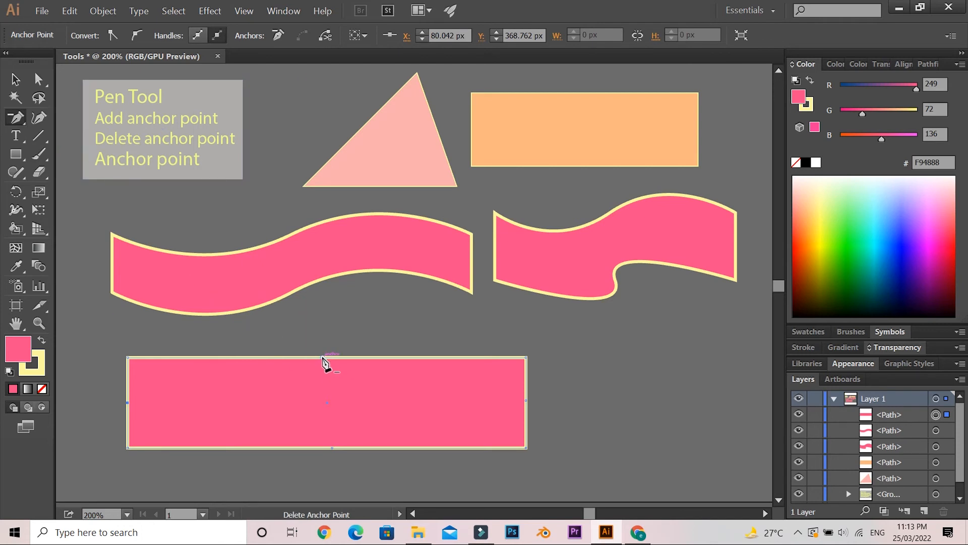
{"action": "key", "text": "ctrl+equal"}
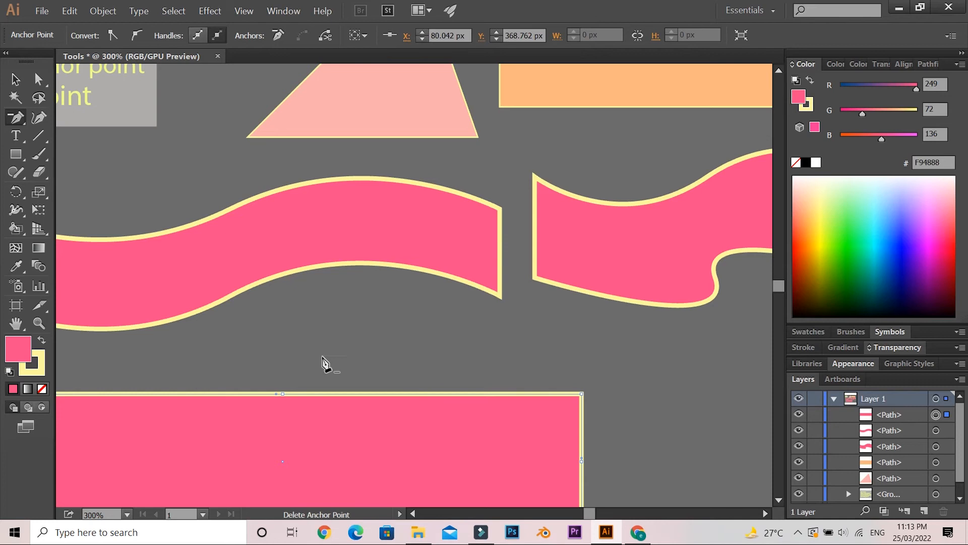
{"action": "scroll", "coordinate": [333, 383], "scroll_direction": "down", "scroll_amount": 2}
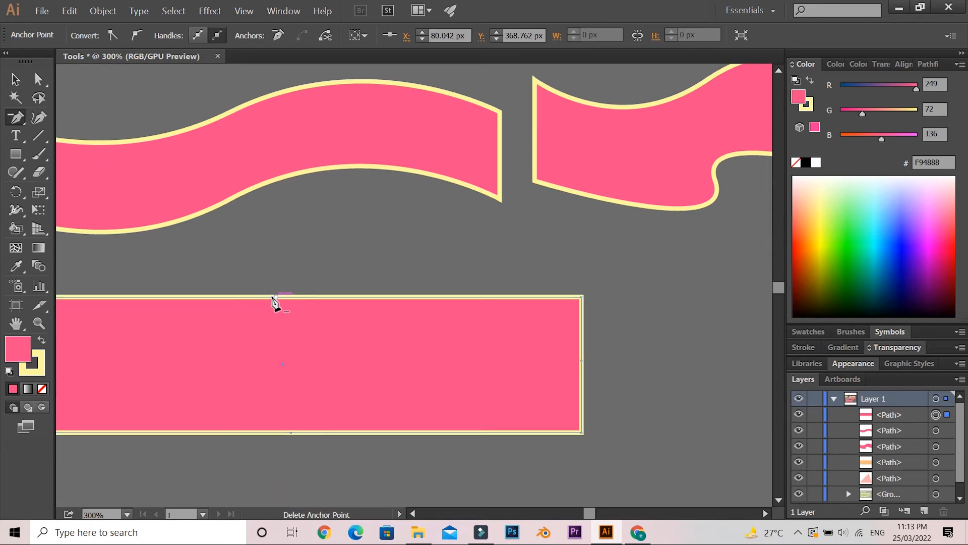
{"action": "left_click", "coordinate": [276, 297]}
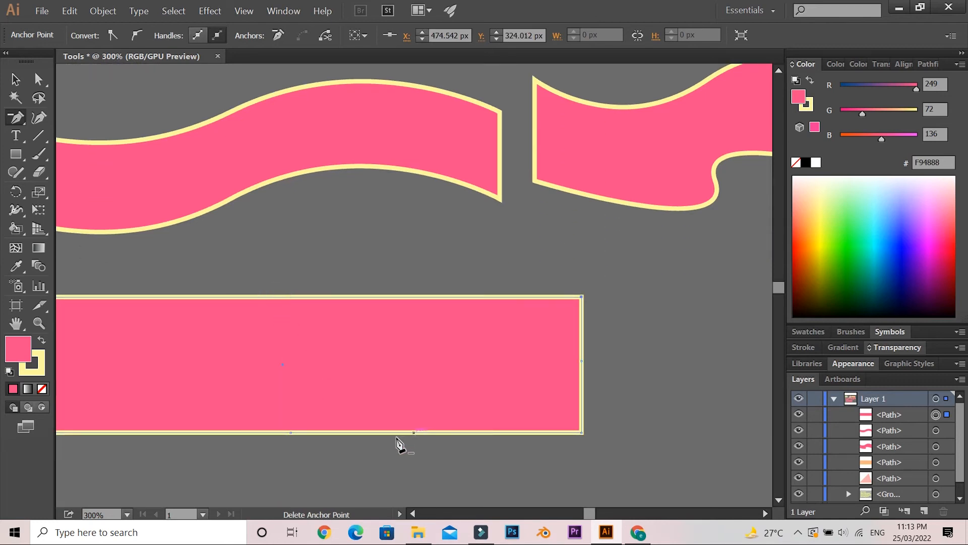
{"action": "left_click", "coordinate": [291, 433]}
{"action": "left_click", "coordinate": [581, 362]}
{"action": "key", "text": "ctrl"}
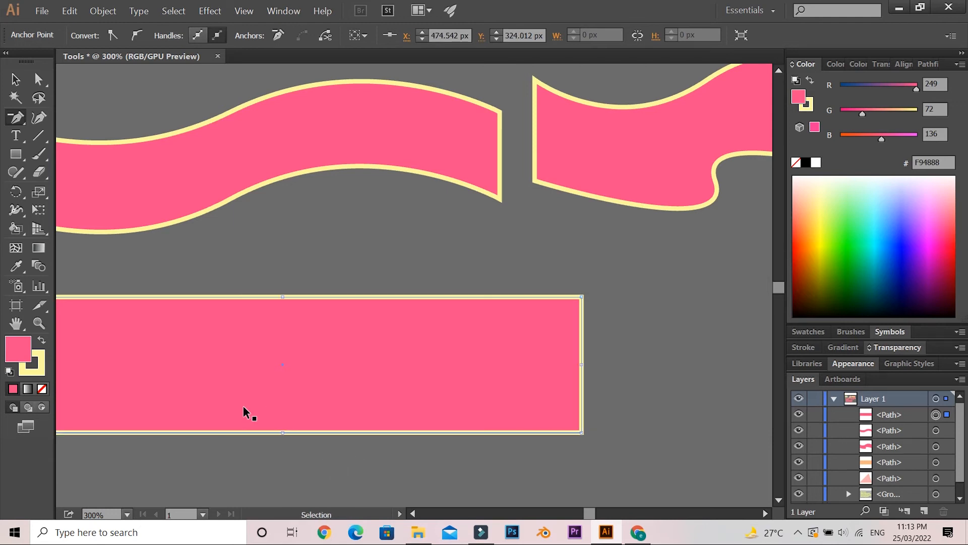
Step: Select the pink rectangle below the wavy shapes and delete it
{"action": "key", "text": "ctrl+minus"}
{"action": "key", "text": "ctrl+minus"}
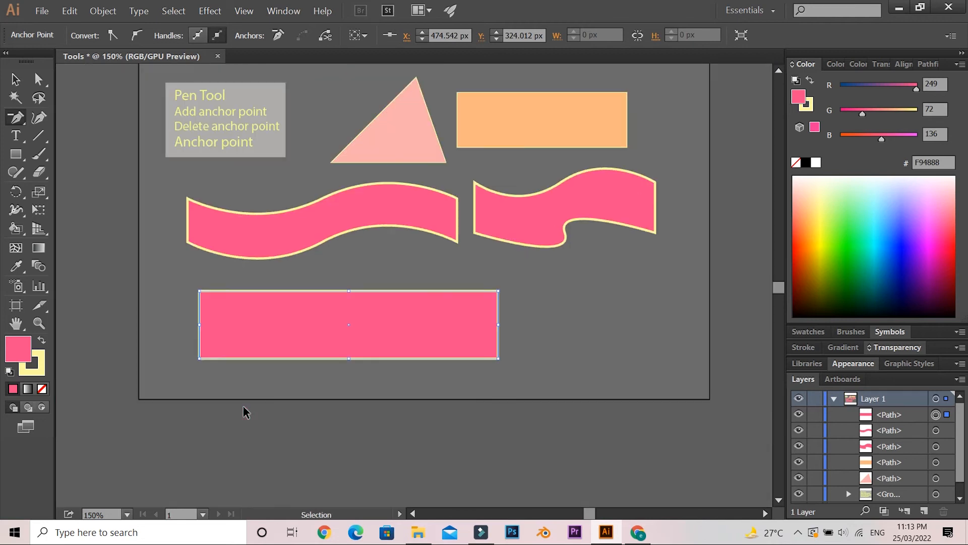
{"action": "scroll", "coordinate": [245, 411], "scroll_direction": "down", "scroll_amount": 1}
{"action": "scroll", "coordinate": [277, 397], "scroll_direction": "up", "scroll_amount": 4}
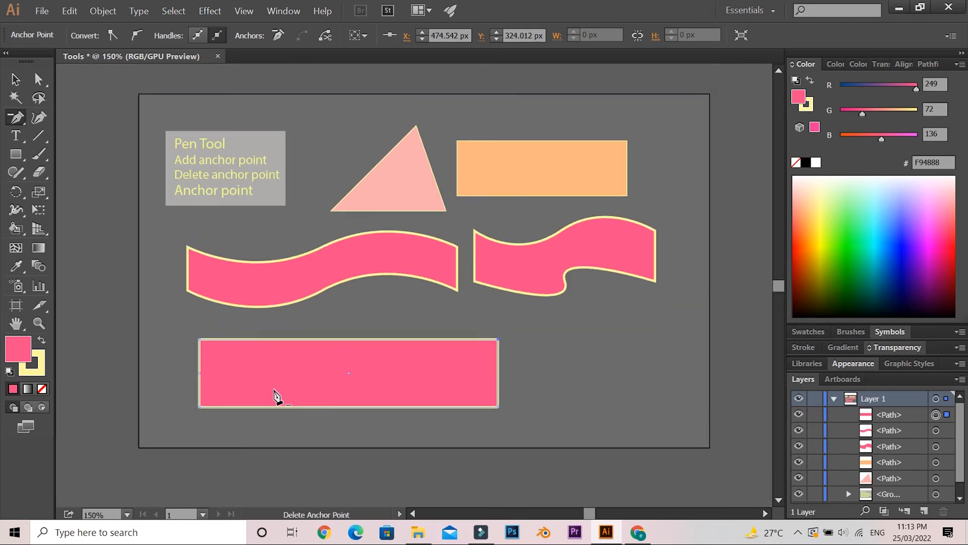
{"action": "key", "text": "ctrl+plus"}
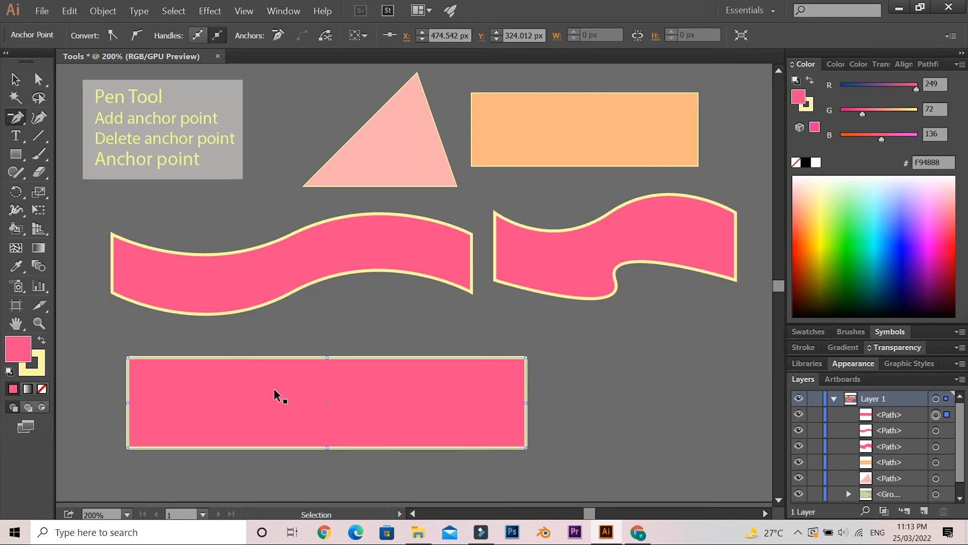
{"action": "left_click", "coordinate": [16, 80]}
{"action": "left_click", "coordinate": [392, 394]}
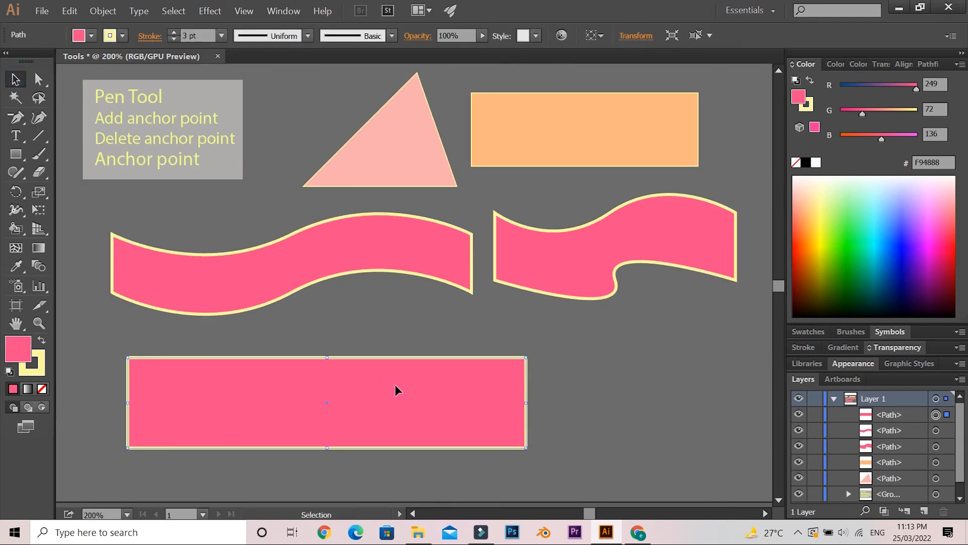
{"action": "key", "text": "Delete"}
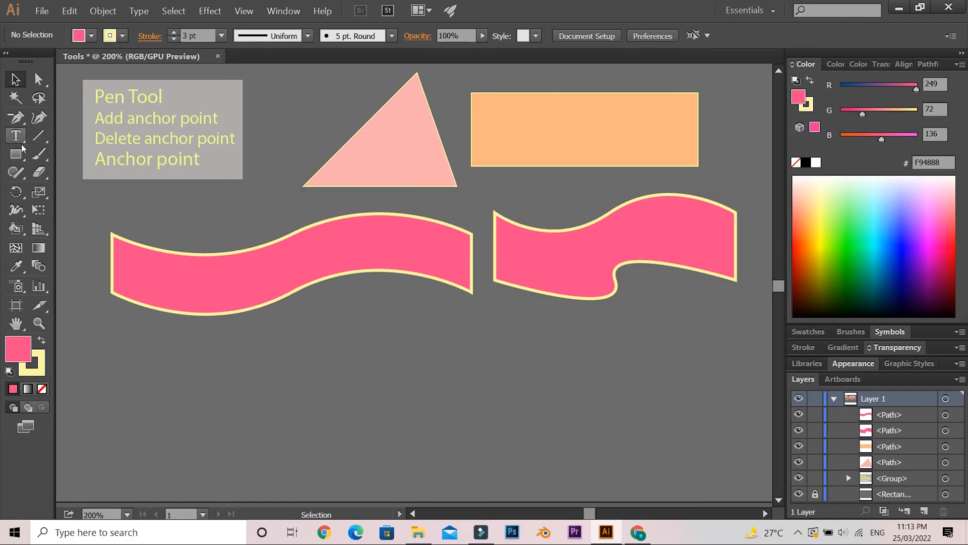
Step: Draw a tall, narrow ellipse in the empty area below the wavy shapes
{"action": "left_click", "coordinate": [24, 120]}
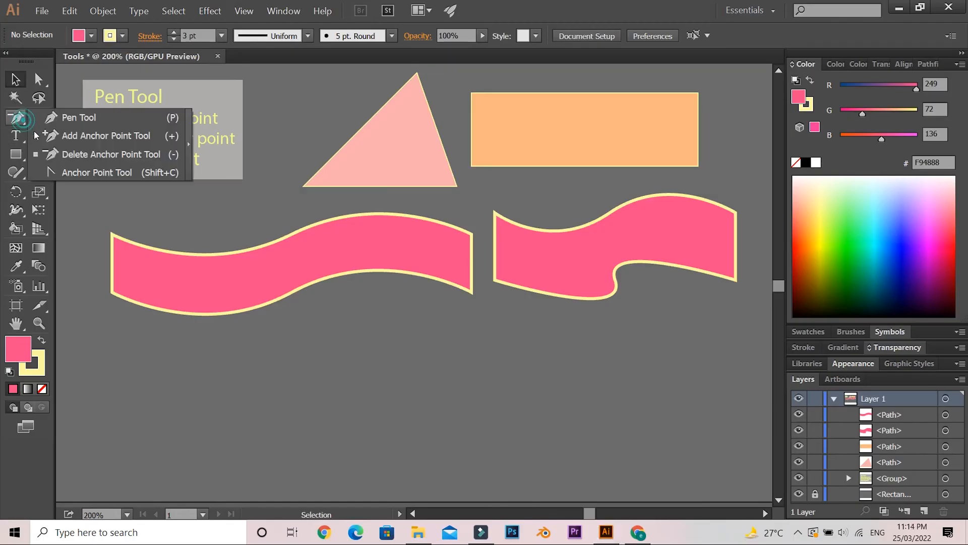
{"action": "left_click", "coordinate": [22, 159]}
{"action": "left_click", "coordinate": [73, 191]}
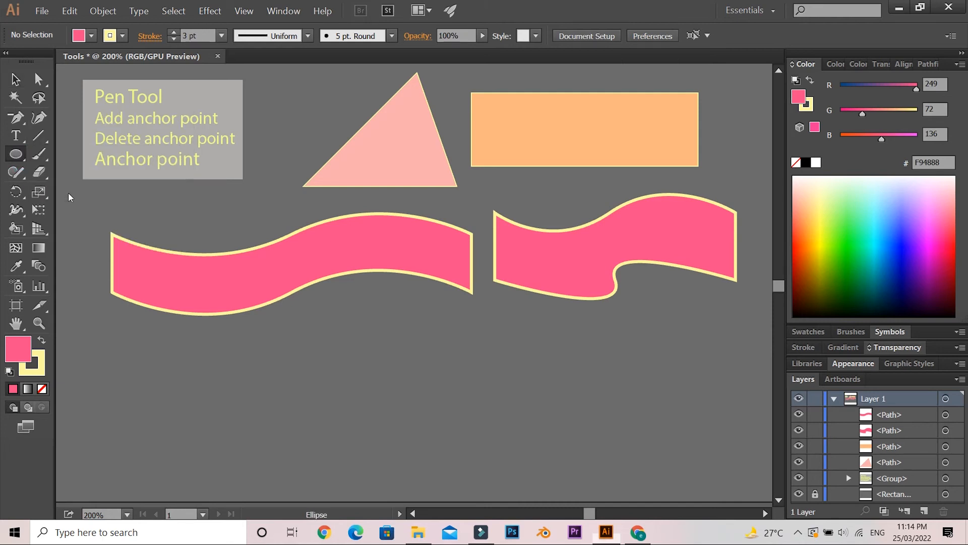
{"action": "scroll", "coordinate": [353, 332], "scroll_direction": "down", "scroll_amount": 1}
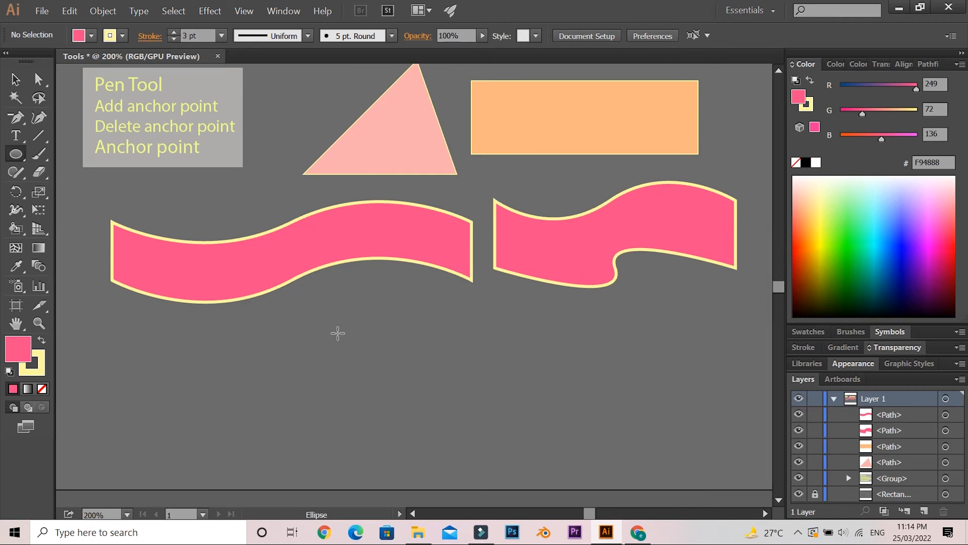
{"action": "left_click_drag", "start_coordinate": [335, 315], "coordinate": [365, 420]}
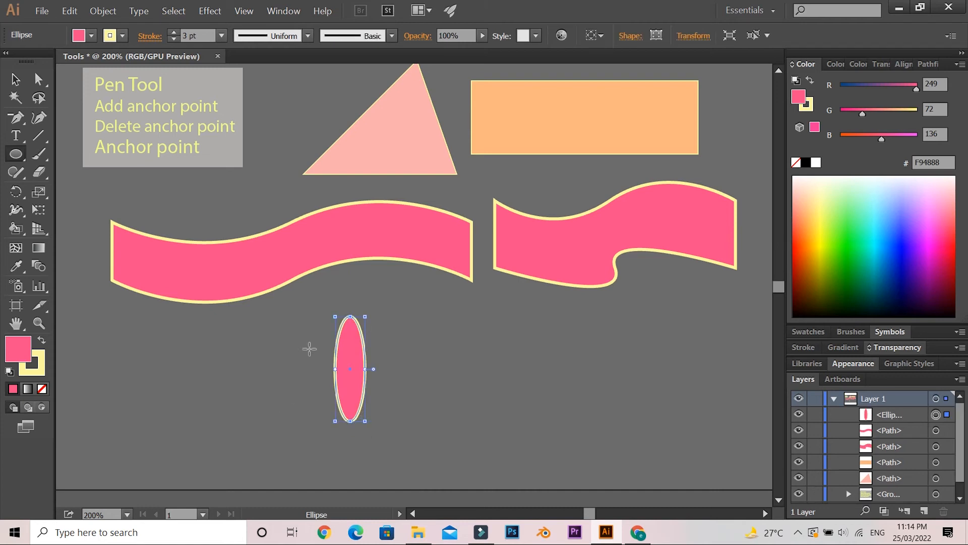
Step: Set the ellipse's stroke weight to 1 pt and remove its fill
{"action": "left_click", "coordinate": [173, 39]}
{"action": "left_click", "coordinate": [173, 40]}
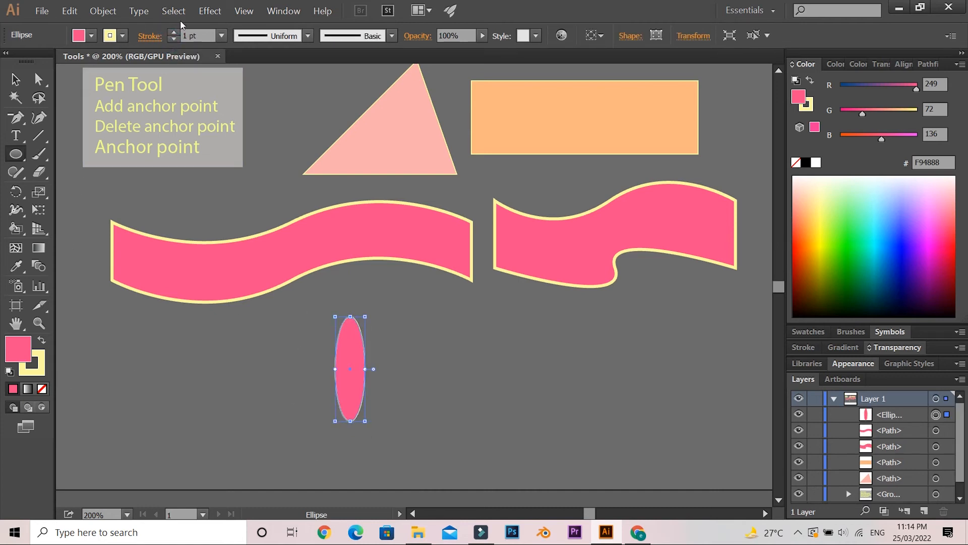
{"action": "left_click", "coordinate": [42, 388]}
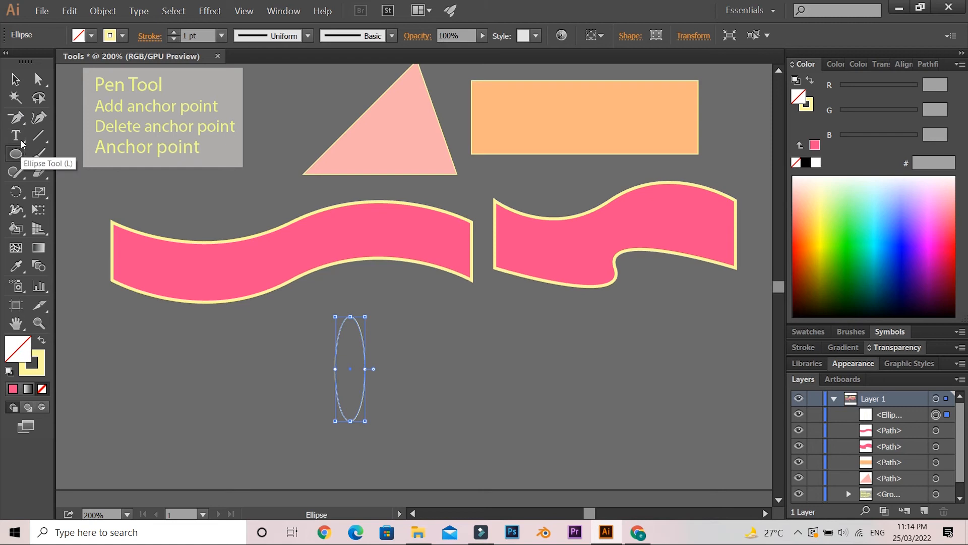
Step: Convert the ellipse's upper and lower anchor points to sharp corners and move the resulting petal slightly upward
{"action": "left_click_drag", "start_coordinate": [16, 117], "coordinate": [57, 176]}
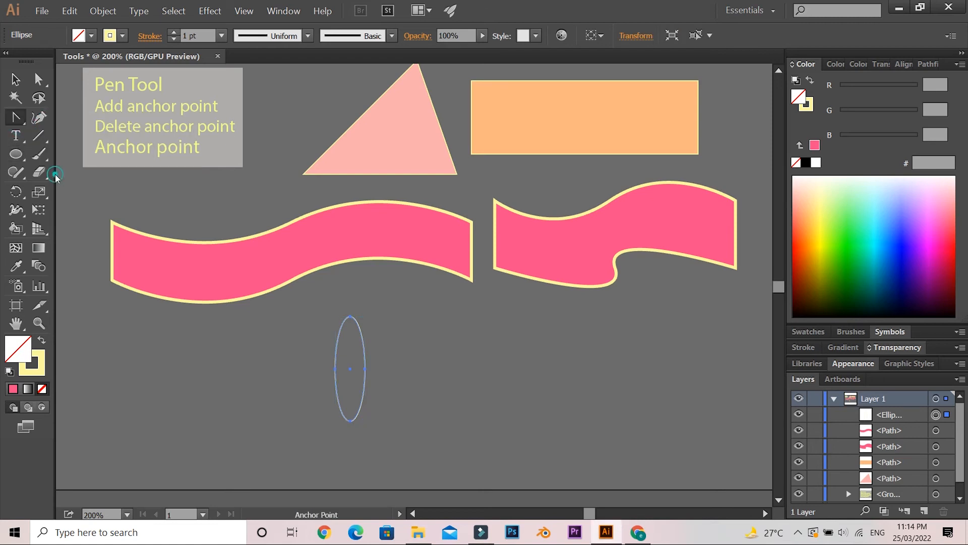
{"action": "left_click", "coordinate": [350, 422]}
{"action": "left_click", "coordinate": [350, 317]}
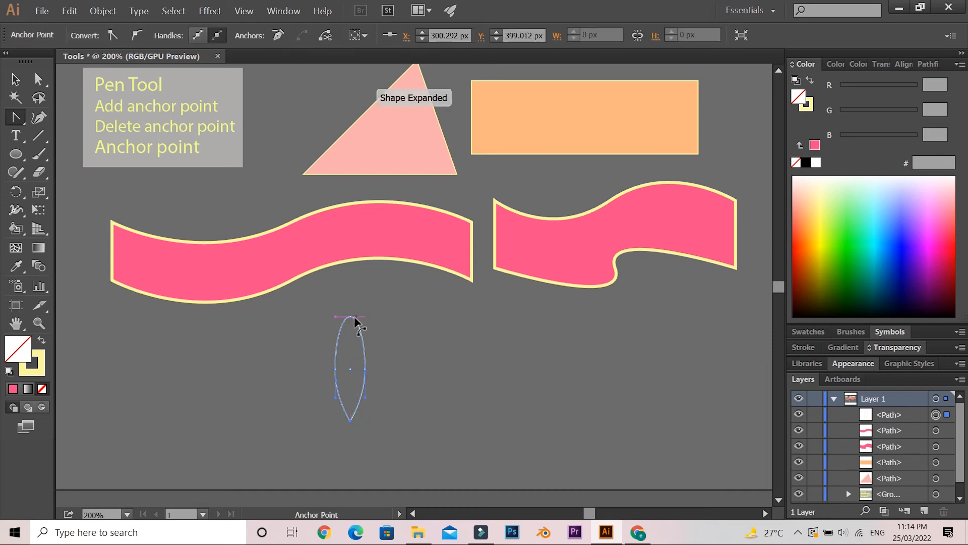
{"action": "left_click", "coordinate": [15, 79]}
{"action": "left_click", "coordinate": [211, 347]}
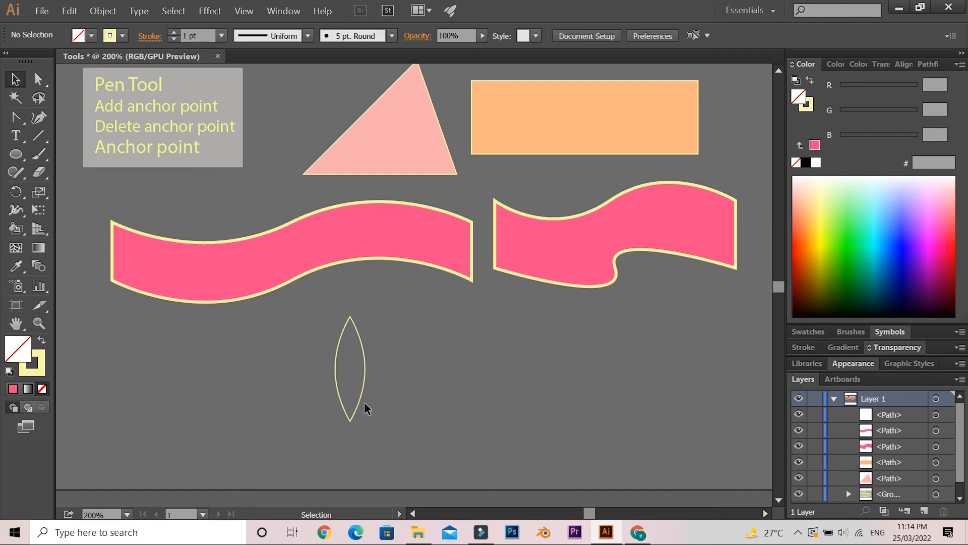
{"action": "left_click_drag", "start_coordinate": [361, 401], "coordinate": [361, 378]}
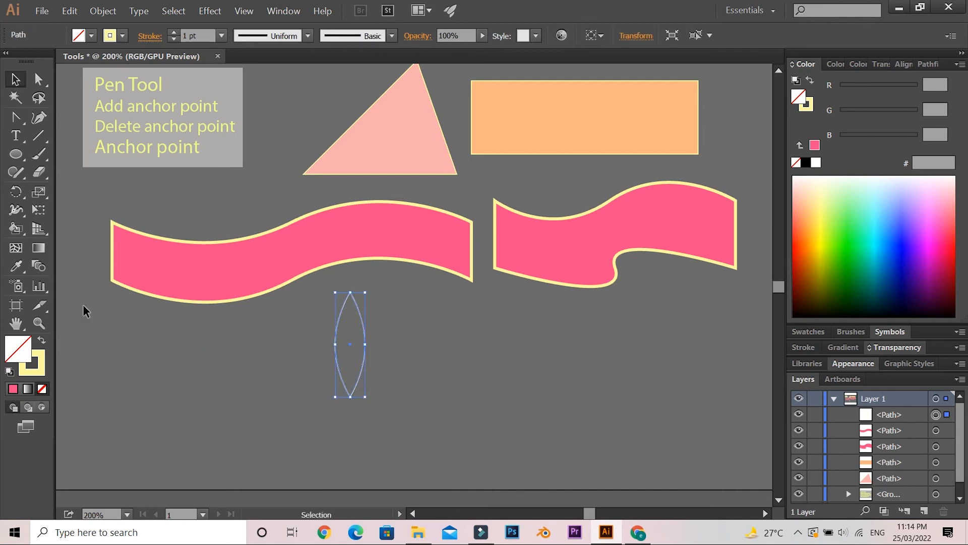
{"action": "left_click", "coordinate": [24, 230]}
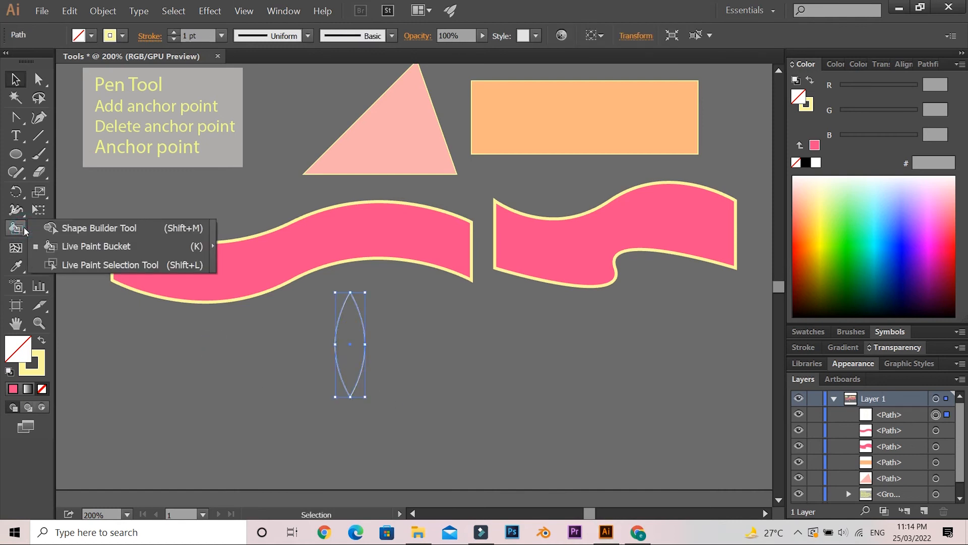
{"action": "left_click", "coordinate": [23, 211]}
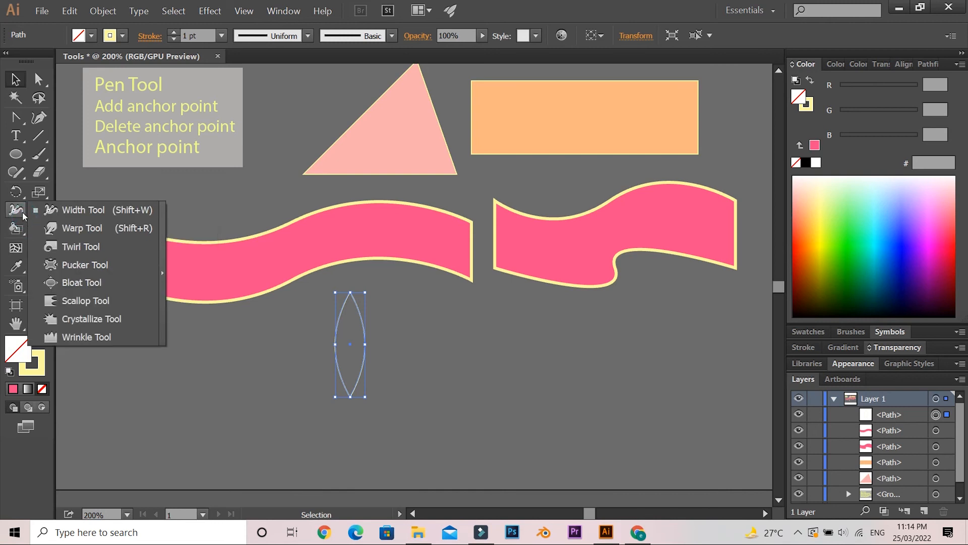
{"action": "left_click", "coordinate": [17, 193]}
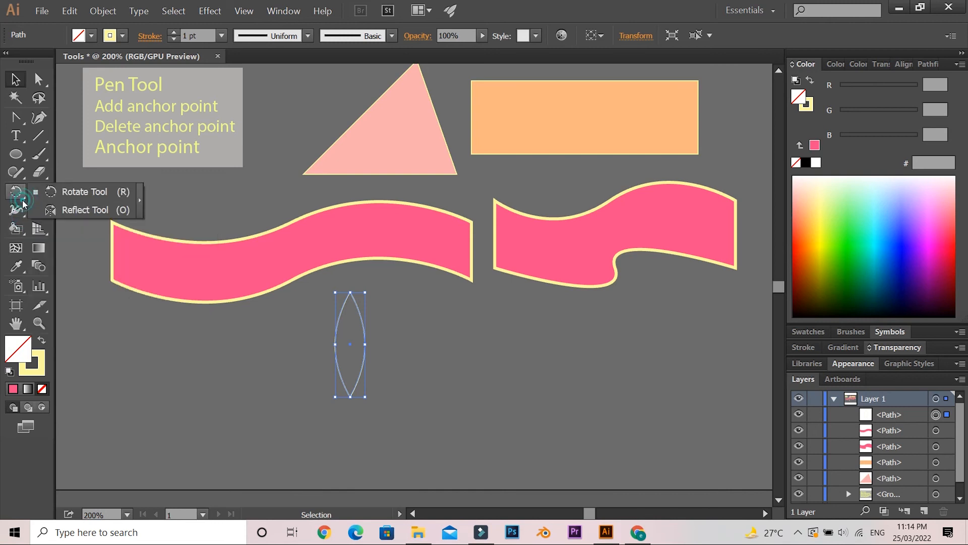
{"action": "left_click", "coordinate": [51, 195]}
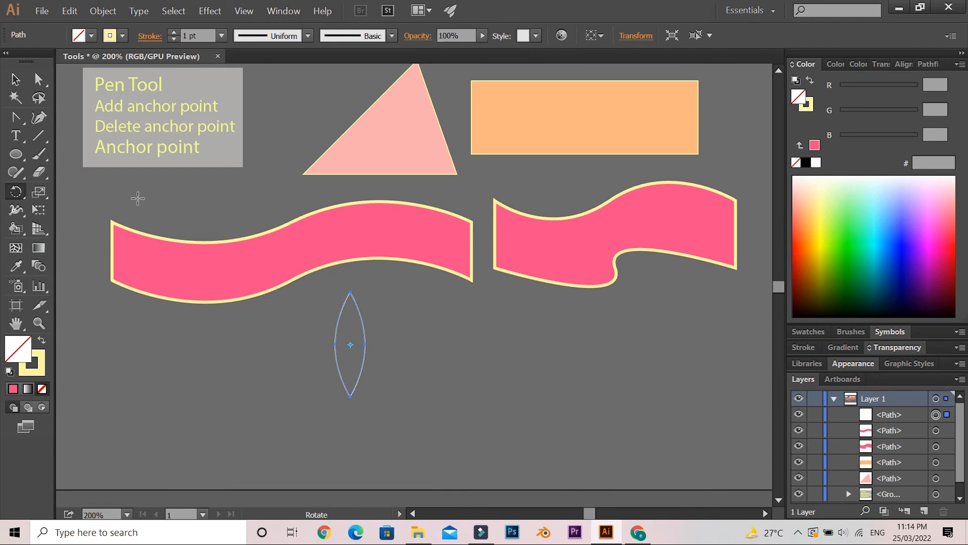
{"action": "left_click", "coordinate": [15, 80]}
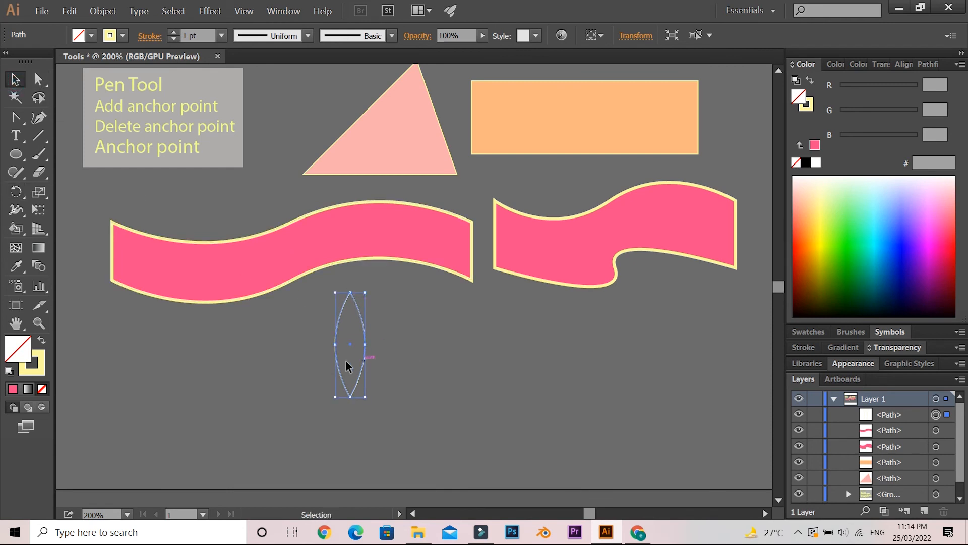
Step: Try to rotate the petal freehand about its centre with the Rotate tool, and undo the rotation
{"action": "left_click", "coordinate": [16, 192]}
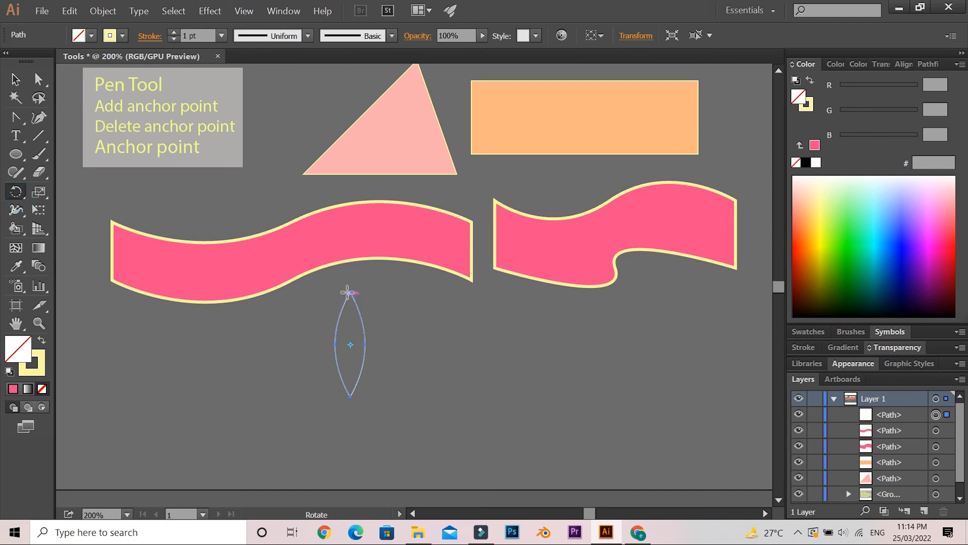
{"action": "left_click_drag", "start_coordinate": [347, 289], "coordinate": [368, 298]}
{"action": "key", "text": "super"}
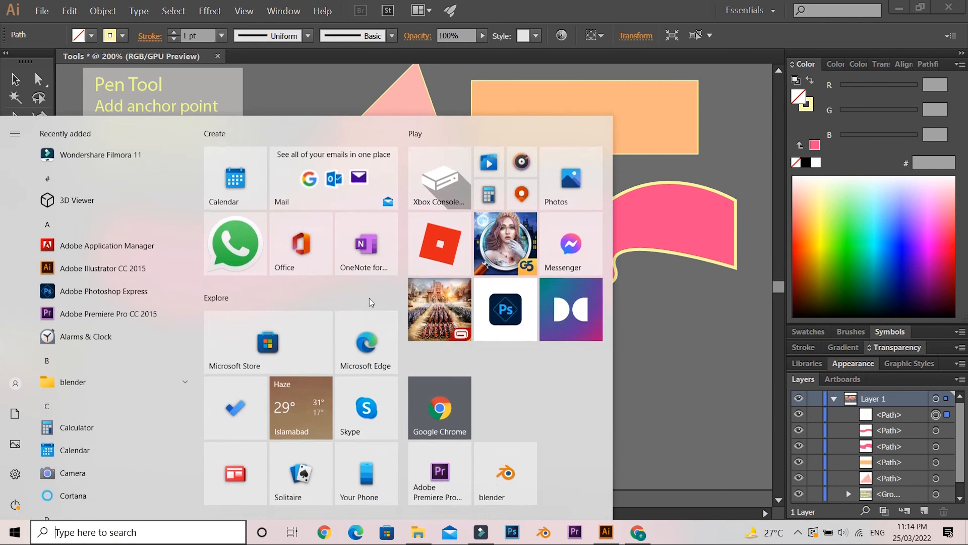
{"action": "left_click", "coordinate": [637, 366]}
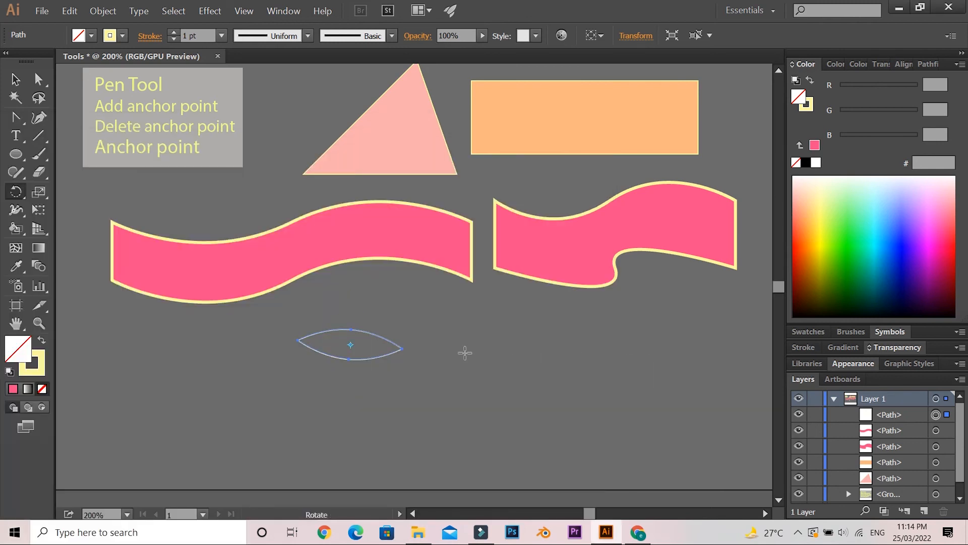
{"action": "key", "text": "ctrl+z"}
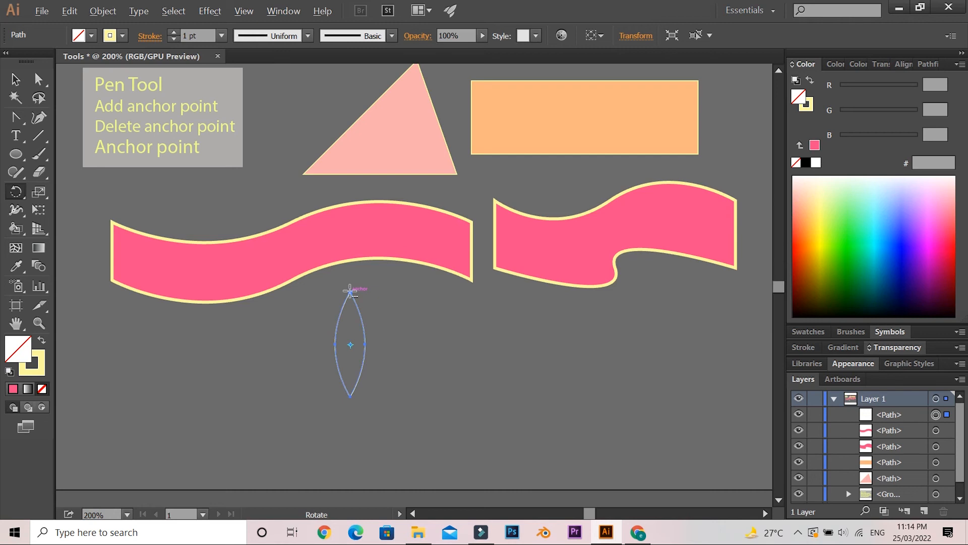
Step: Create a copy of the petal rotated 30° about its centre and repeat the transformation to form a closed rosette
{"action": "left_click", "coordinate": [348, 342], "text": "alt"}
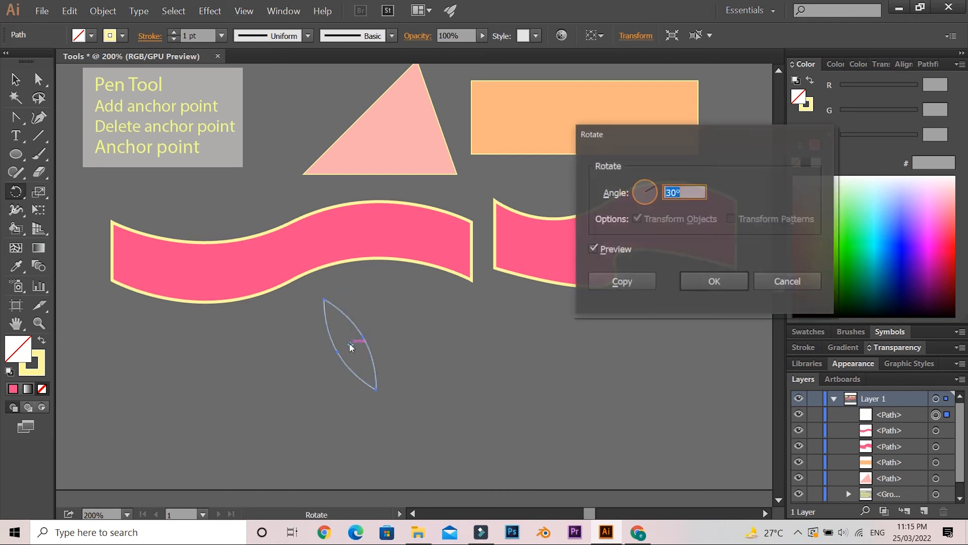
{"action": "left_click", "coordinate": [622, 281]}
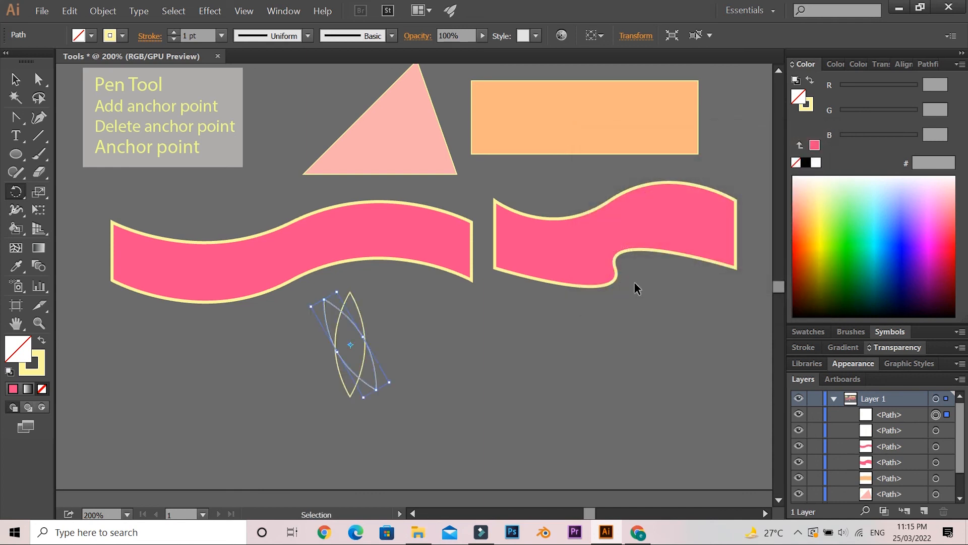
{"action": "key", "text": "ctrl+d"}
{"action": "key", "text": "ctrl+d"}
{"action": "key", "text": "ctrl+d"}
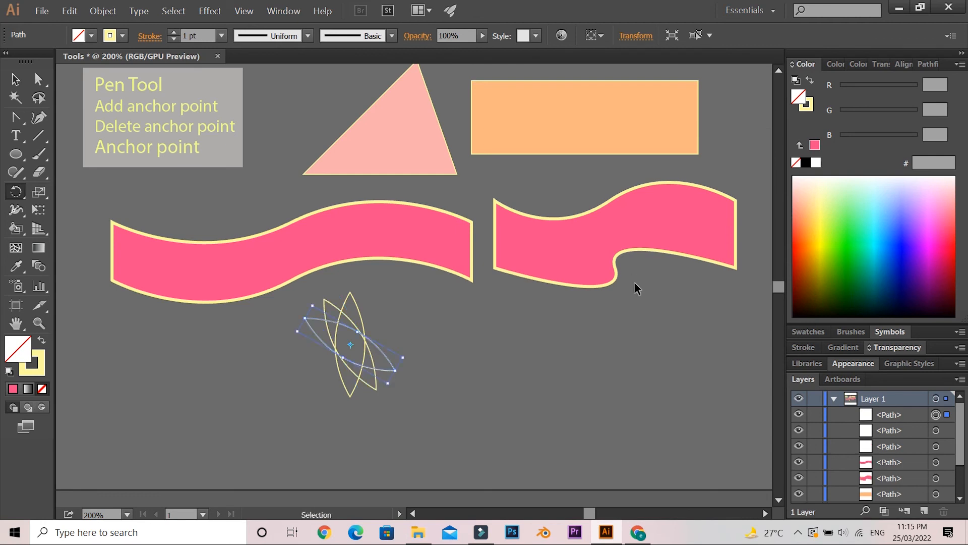
{"action": "key", "text": "ctrl+d"}
{"action": "key", "text": "d"}
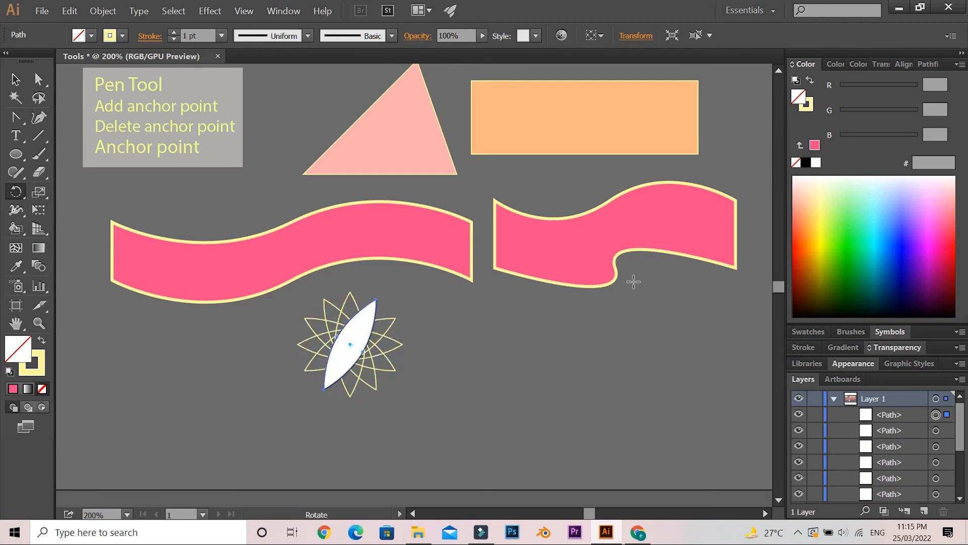
Step: Undo the fill change and all rotated copies back to the single outlined petal
{"action": "key", "text": "v"}
{"action": "key", "text": "ctrl+z"}
{"action": "key", "text": "ctrl+z"}
{"action": "key", "text": "ctrl+z"}
{"action": "key", "text": "ctrl+z"}
{"action": "key", "text": "ctrl+z"}
{"action": "key", "text": "ctrl+z"}
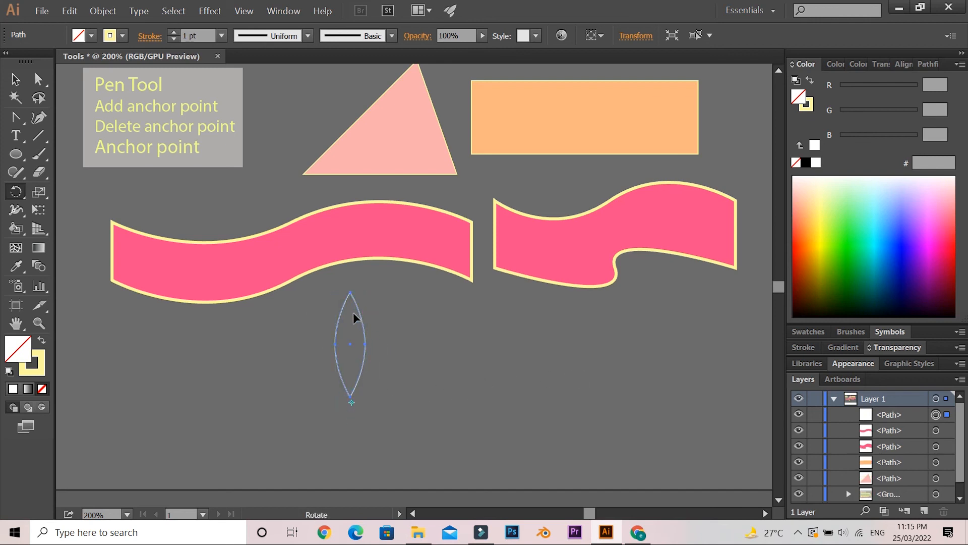
Step: Rotate a copy of the petal clockwise about a point just below its lower tip and repeat it around the full circle, making a 15-petal flower
{"action": "left_click_drag", "start_coordinate": [351, 293], "coordinate": [396, 307]}
{"action": "key", "text": "ctrl+d"}
{"action": "key", "text": "ctrl+d"}
{"action": "key", "text": "ctrl+d"}
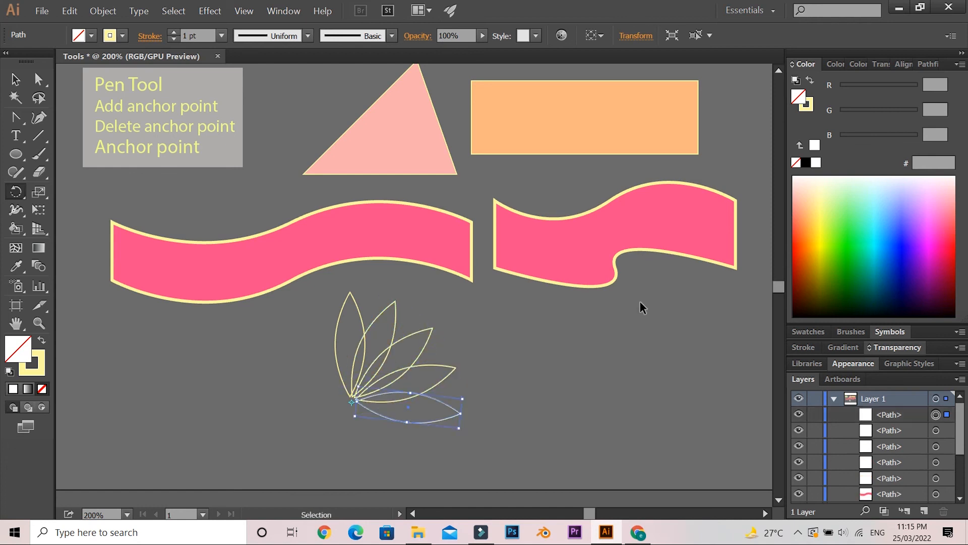
{"action": "key", "text": "ctrl+d"}
{"action": "key", "text": "ctrl+d"}
{"action": "key", "text": "ctrl+d"}
{"action": "key", "text": "ctrl+d"}
{"action": "key", "text": "ctrl+d"}
{"action": "key", "text": "ctrl+d"}
{"action": "key", "text": "ctrl+d"}
{"action": "key", "text": "ctrl+d"}
{"action": "key", "text": "ctrl+d"}
{"action": "key", "text": "ctrl+d"}
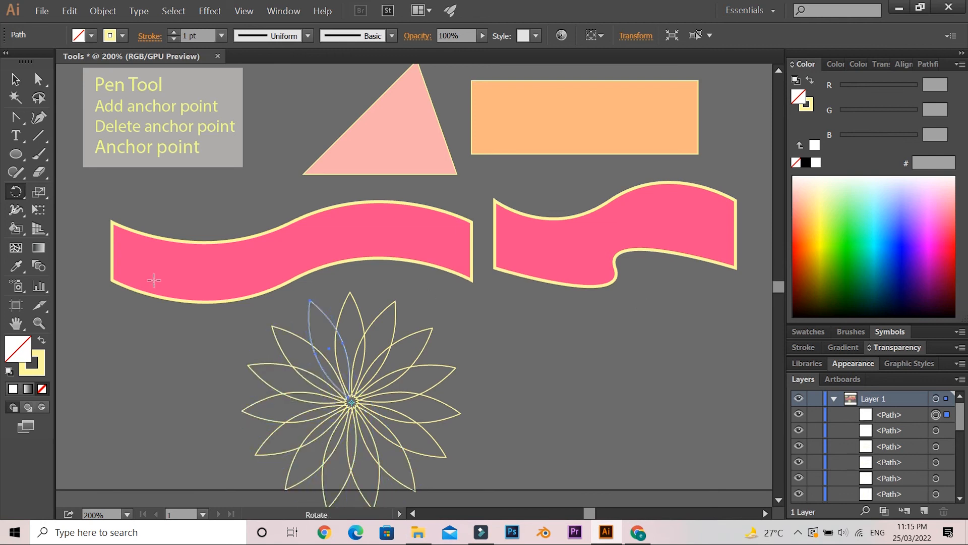
Step: Select the petals on the flower's right half and fill them with the salmon pink FF9797
{"action": "left_click", "coordinate": [15, 79]}
{"action": "scroll", "coordinate": [231, 367], "scroll_direction": "down", "scroll_amount": 2}
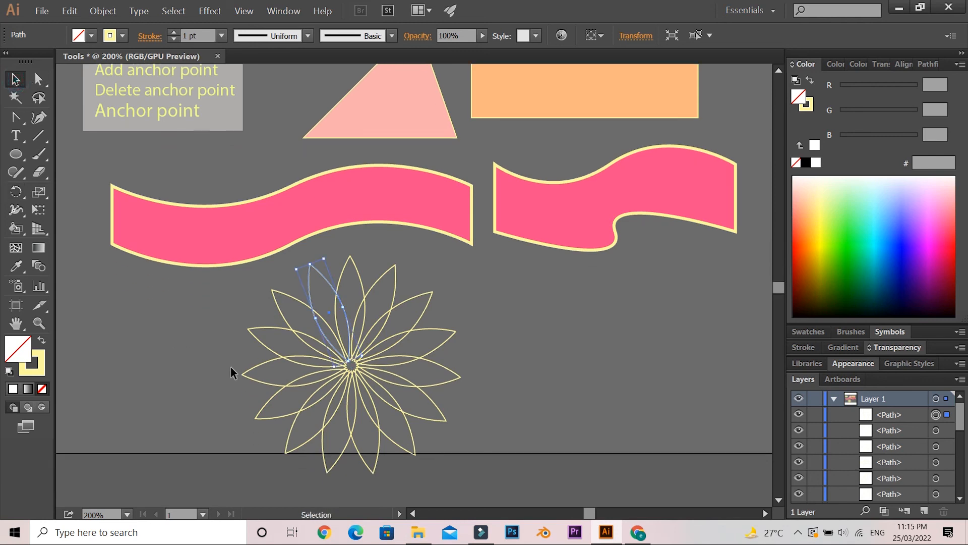
{"action": "scroll", "coordinate": [212, 329], "scroll_direction": "up", "scroll_amount": 1}
{"action": "left_click_drag", "start_coordinate": [214, 328], "coordinate": [424, 444]}
{"action": "left_click_drag", "start_coordinate": [369, 422], "coordinate": [410, 362]}
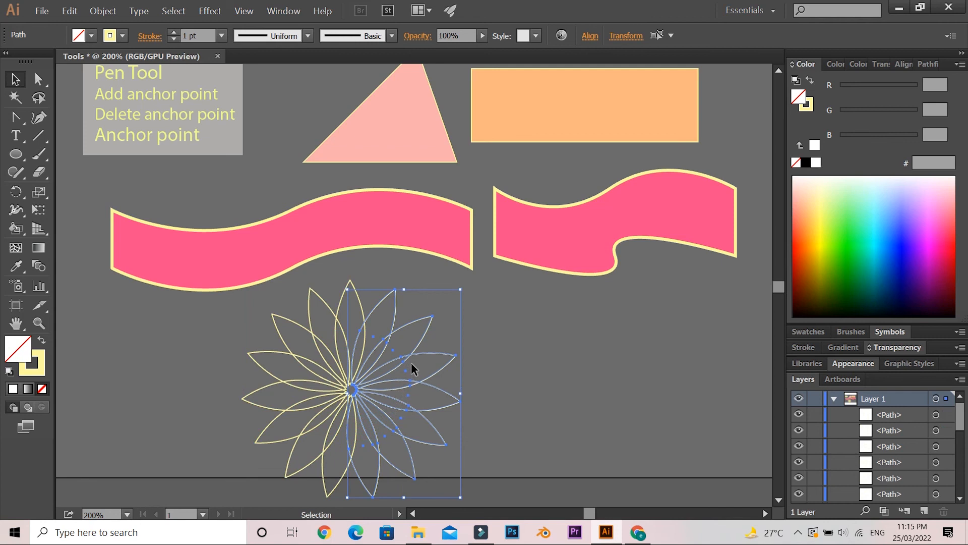
{"action": "left_click", "coordinate": [202, 333]}
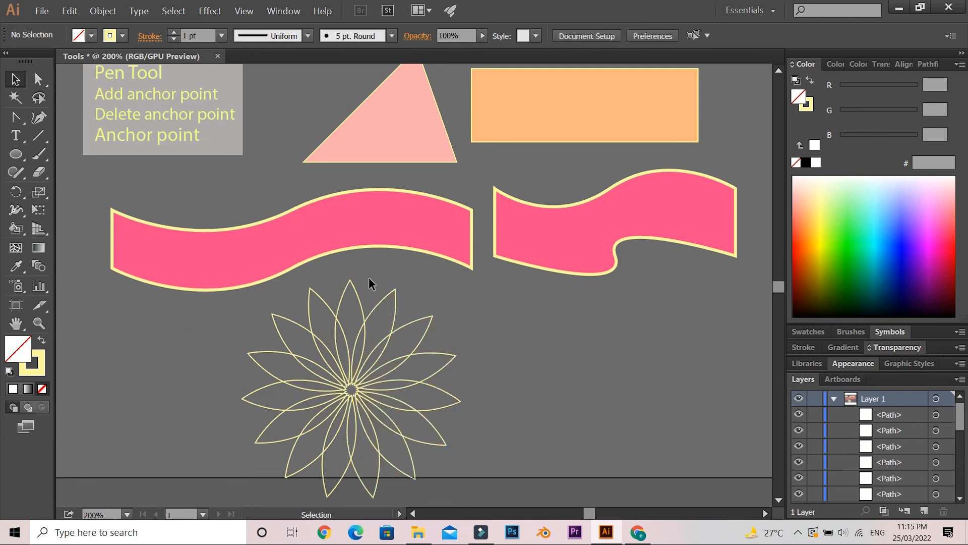
{"action": "key", "text": "ctrl+z"}
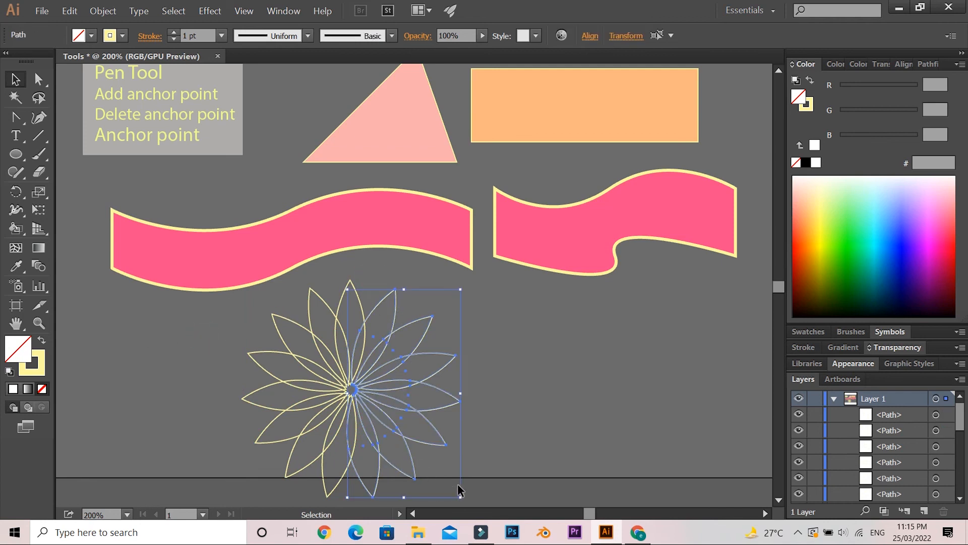
{"action": "double_click", "coordinate": [28, 361]}
{"action": "left_click", "coordinate": [681, 188]}
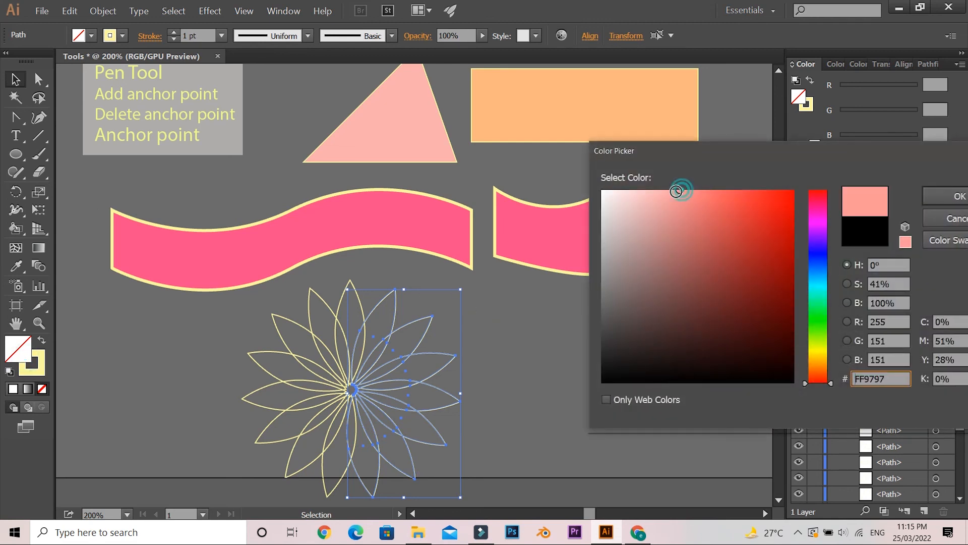
{"action": "left_click", "coordinate": [953, 195]}
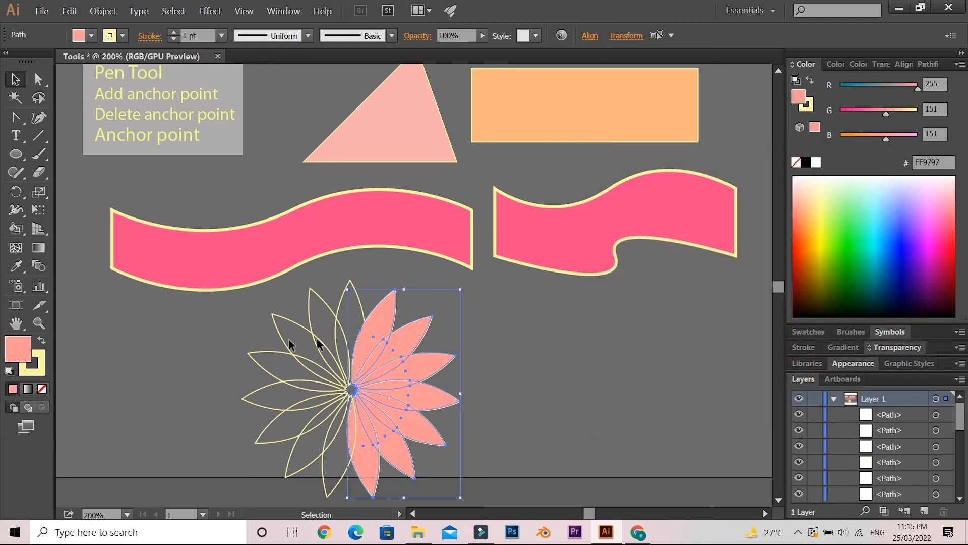
Step: Select the remaining petals on the flower's left side, try yellow and orange fills, and settle on light orange FFB48A
{"action": "left_click", "coordinate": [351, 463]}
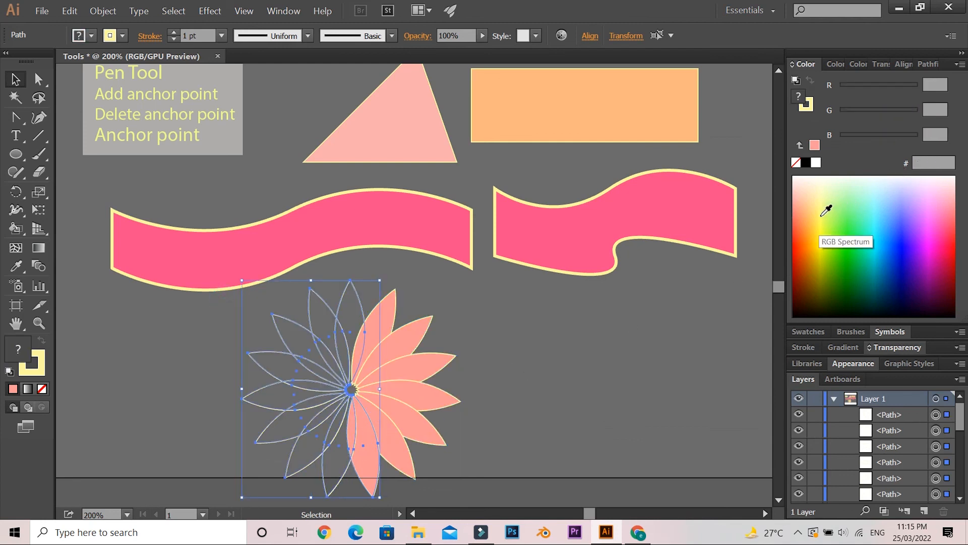
{"action": "left_click", "coordinate": [822, 214]}
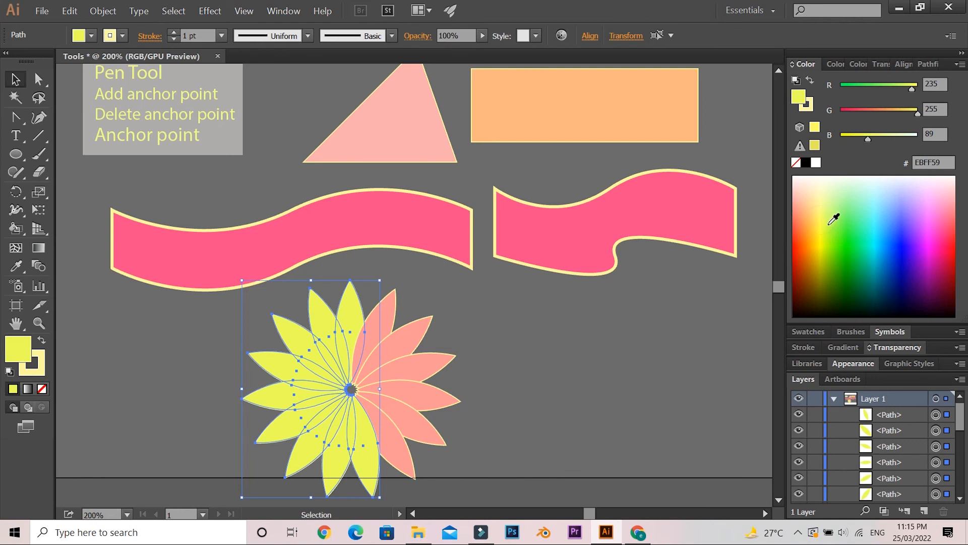
{"action": "left_click", "coordinate": [805, 242]}
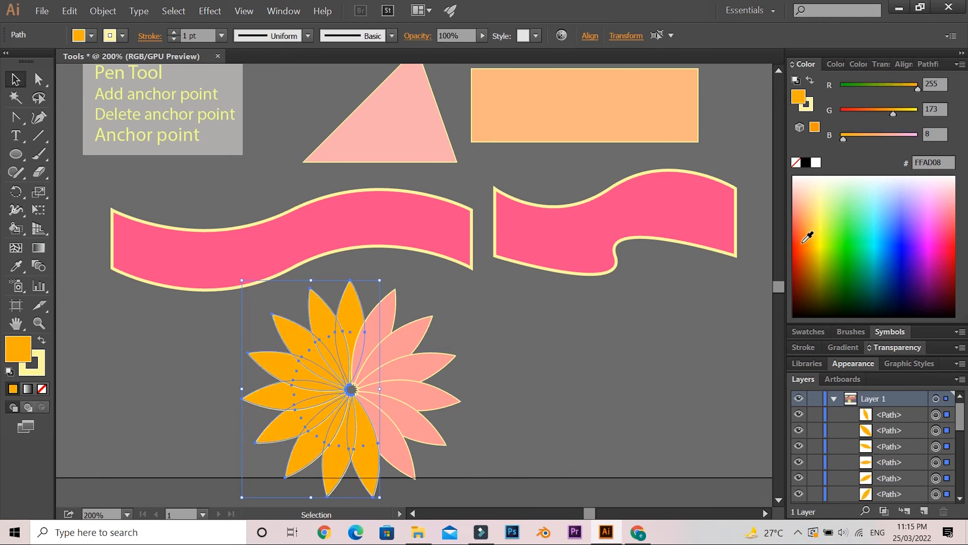
{"action": "left_click", "coordinate": [806, 258]}
{"action": "left_click", "coordinate": [806, 201]}
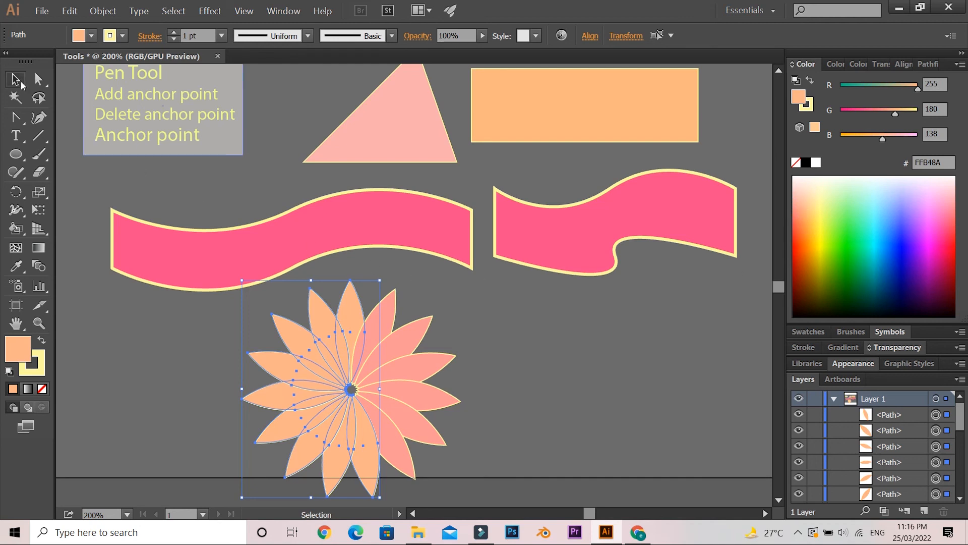
{"action": "scroll", "coordinate": [505, 319], "scroll_direction": "up", "scroll_amount": 1}
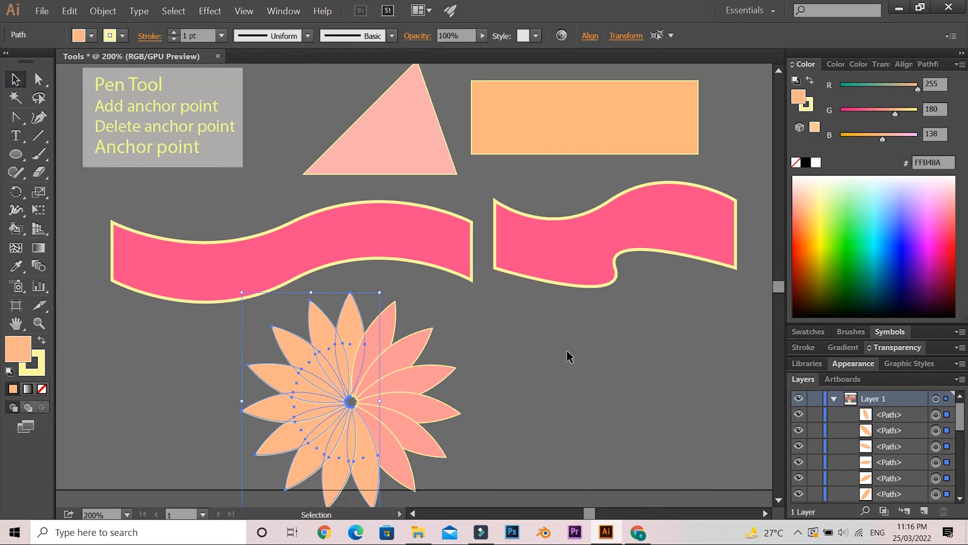
{"action": "scroll", "coordinate": [567, 351], "scroll_direction": "up", "scroll_amount": 1}
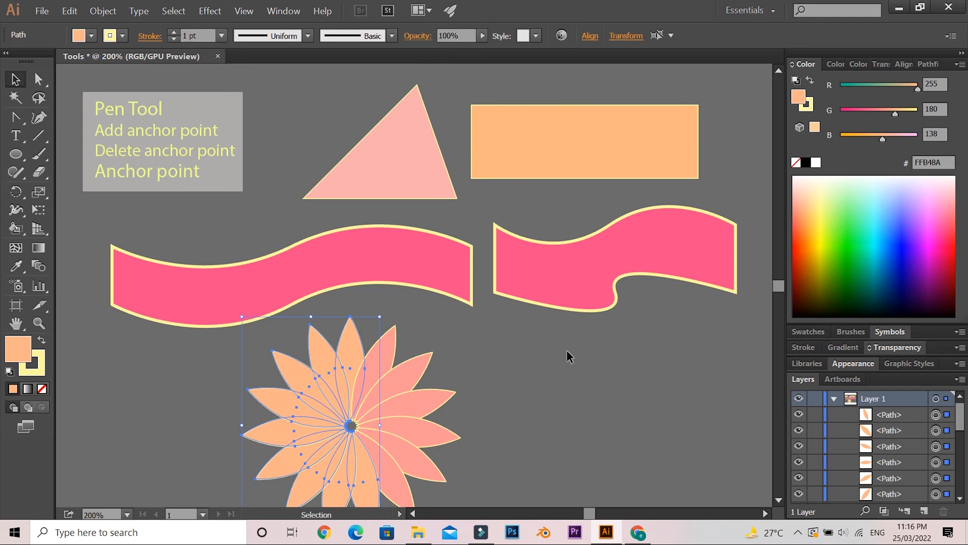